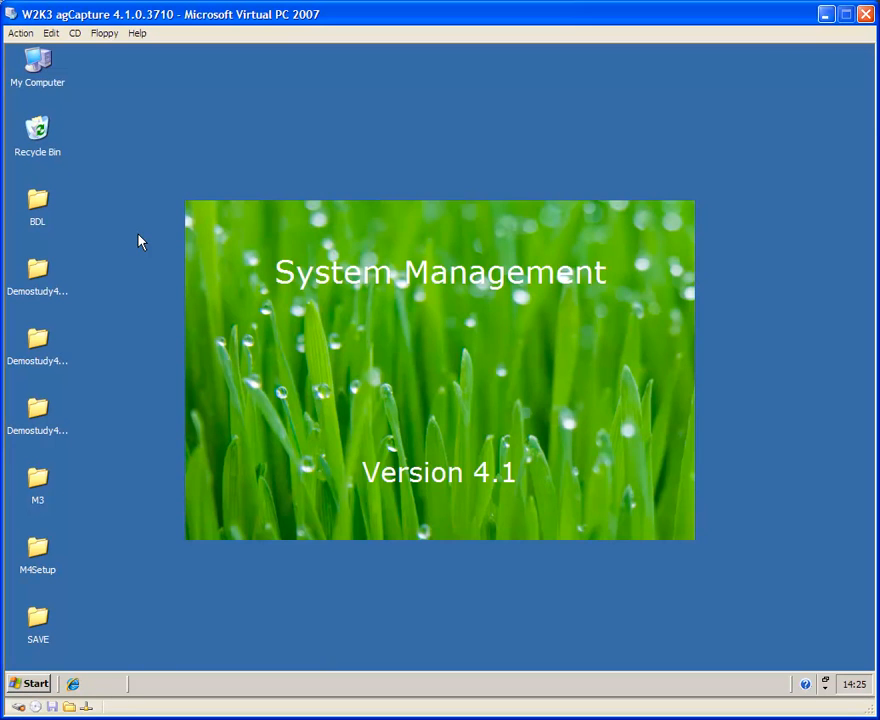
Step: Log in to System Management with the user's credentials, choosing MACRO4 and the FullUser role
type("de")
key("Tab")
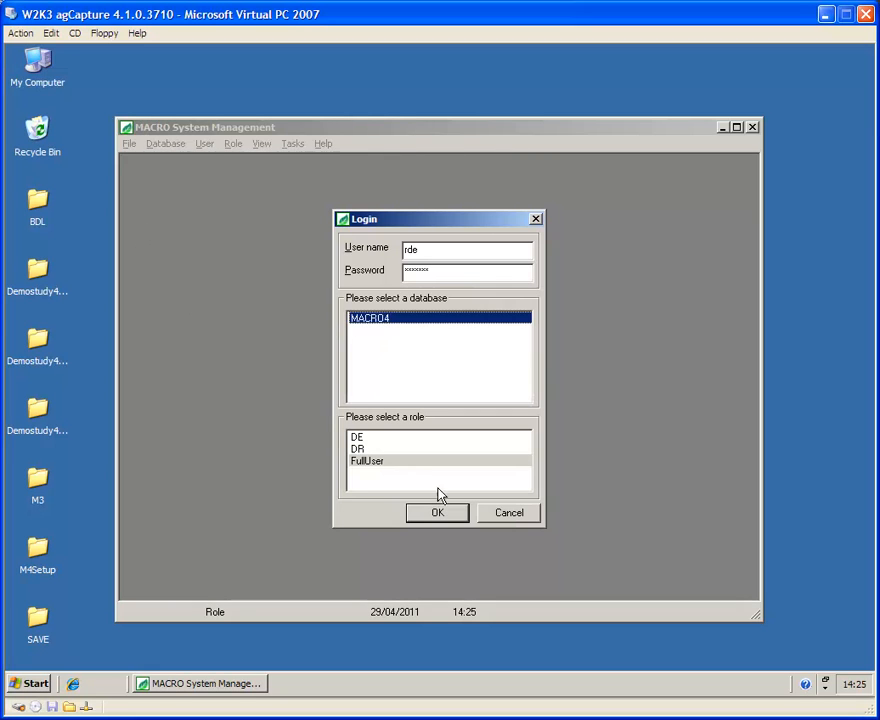
left_click(357, 449)
left_click(357, 437)
left_click(359, 449)
left_click(365, 461)
left_click(441, 513)
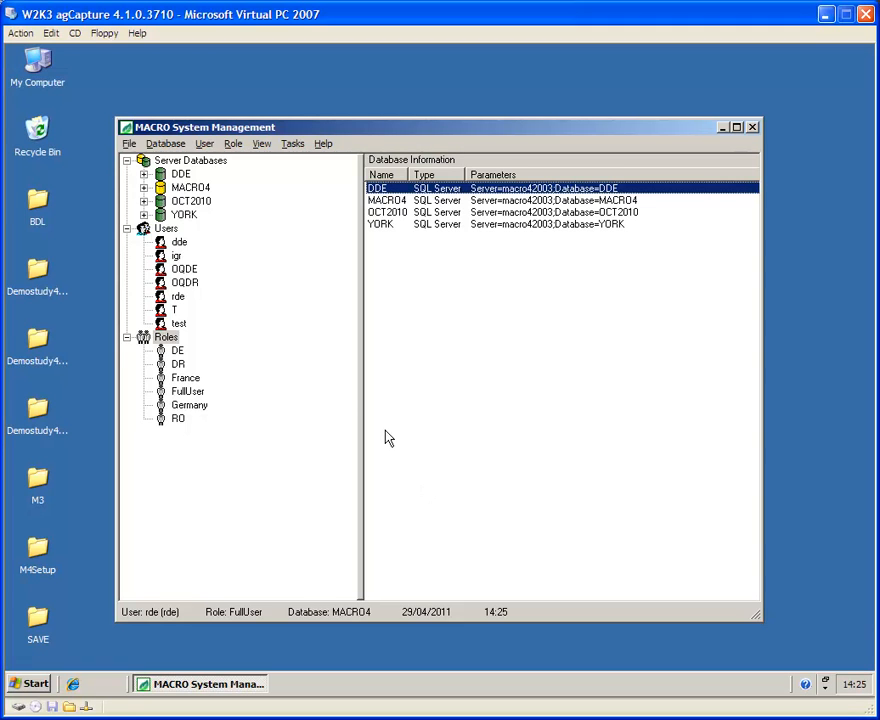
Step: Review the user's FullUser, DR and DE role entries, then close the User Role dialog
left_click(177, 300)
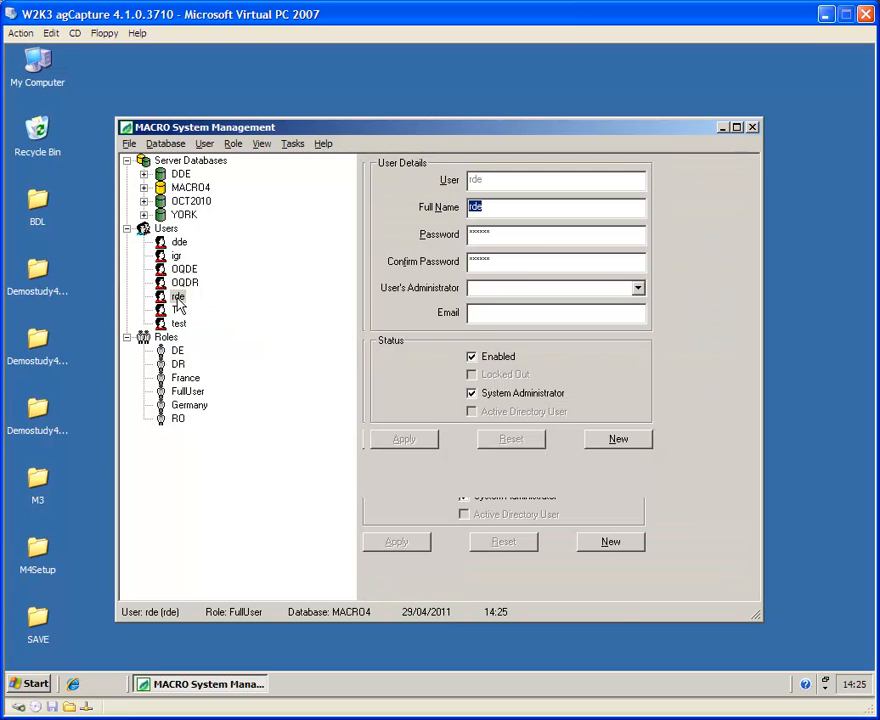
right_click(178, 300)
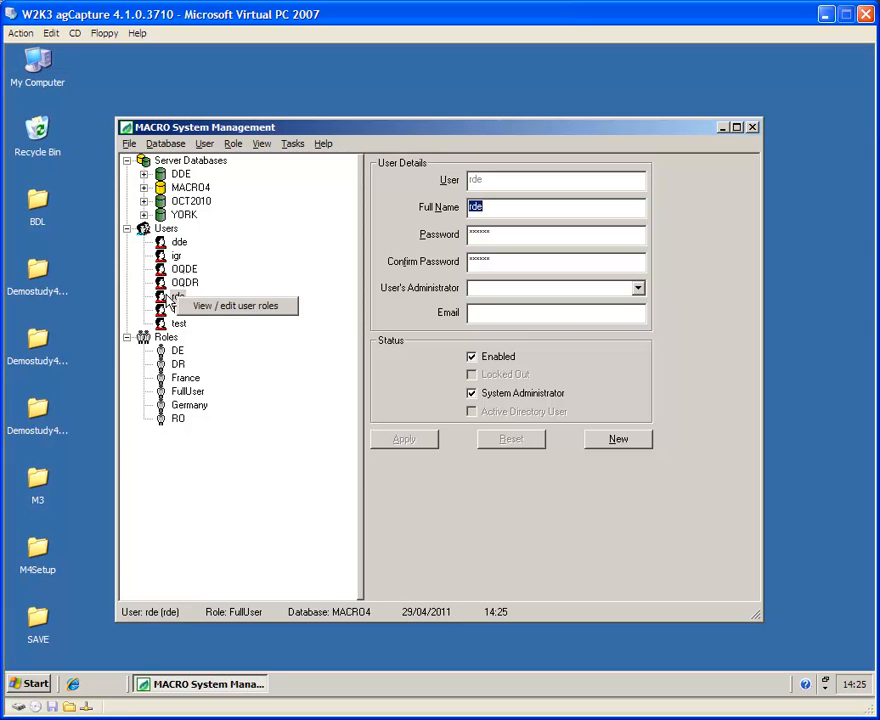
left_click(209, 307)
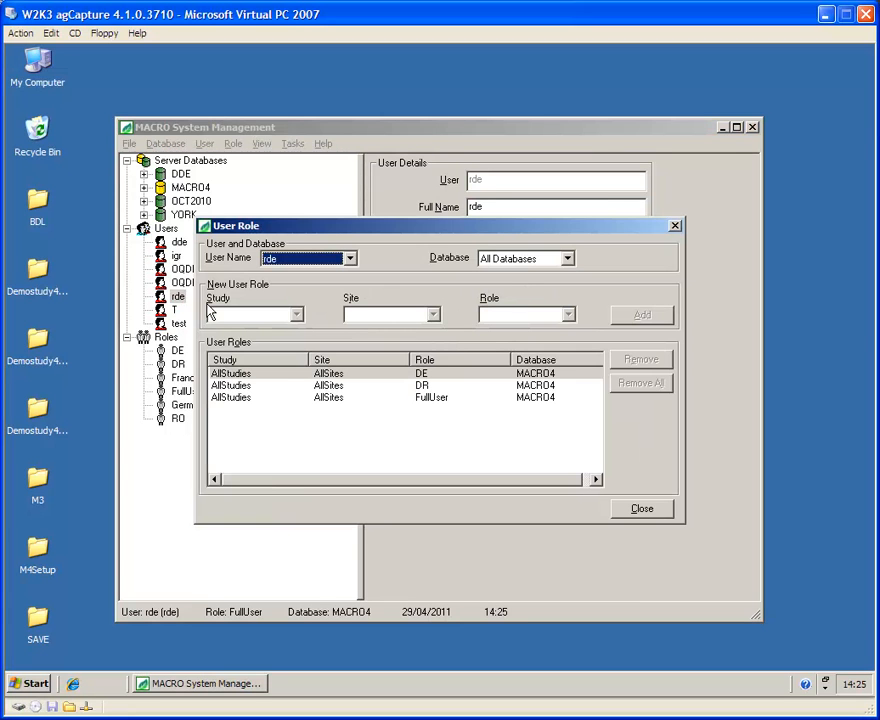
left_click(431, 399)
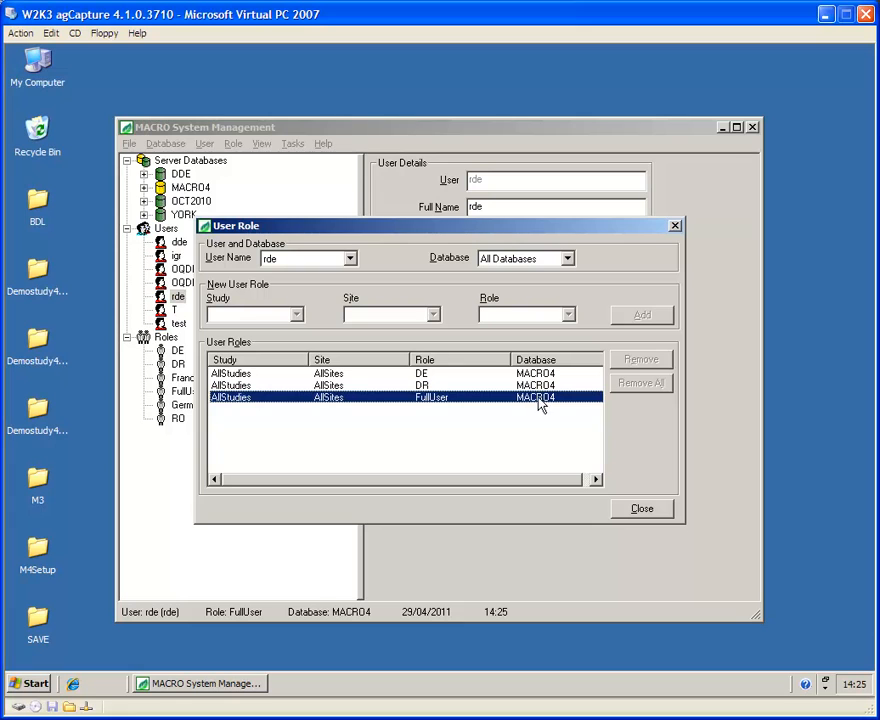
left_click(421, 386)
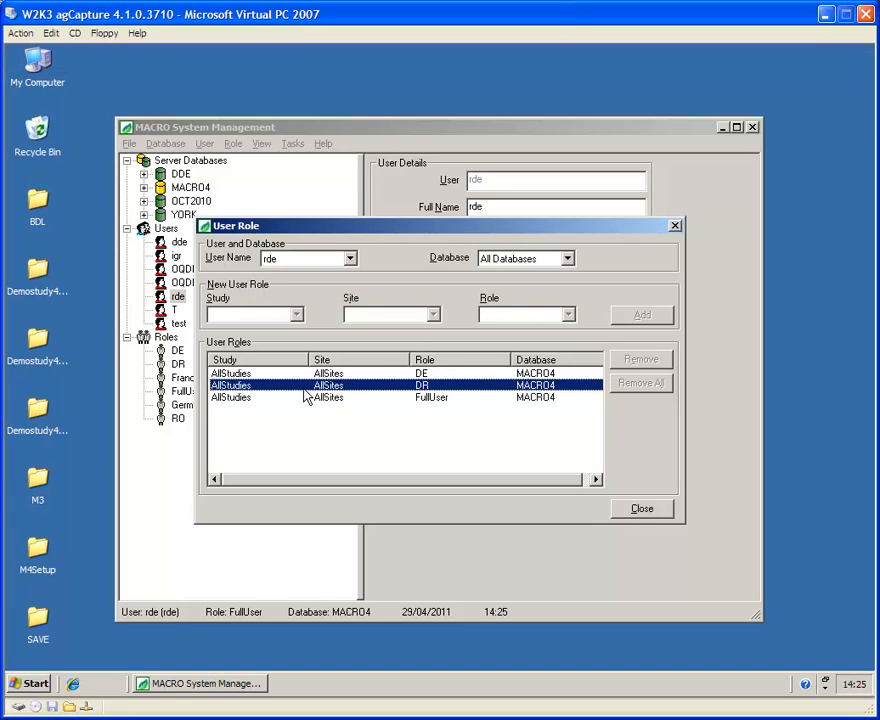
left_click(418, 373)
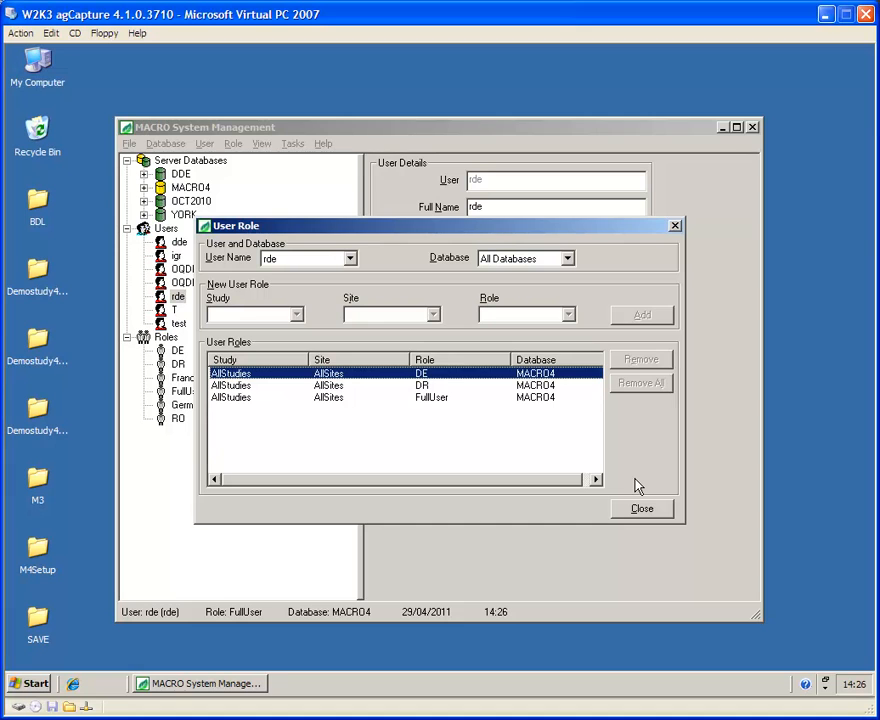
left_click(642, 508)
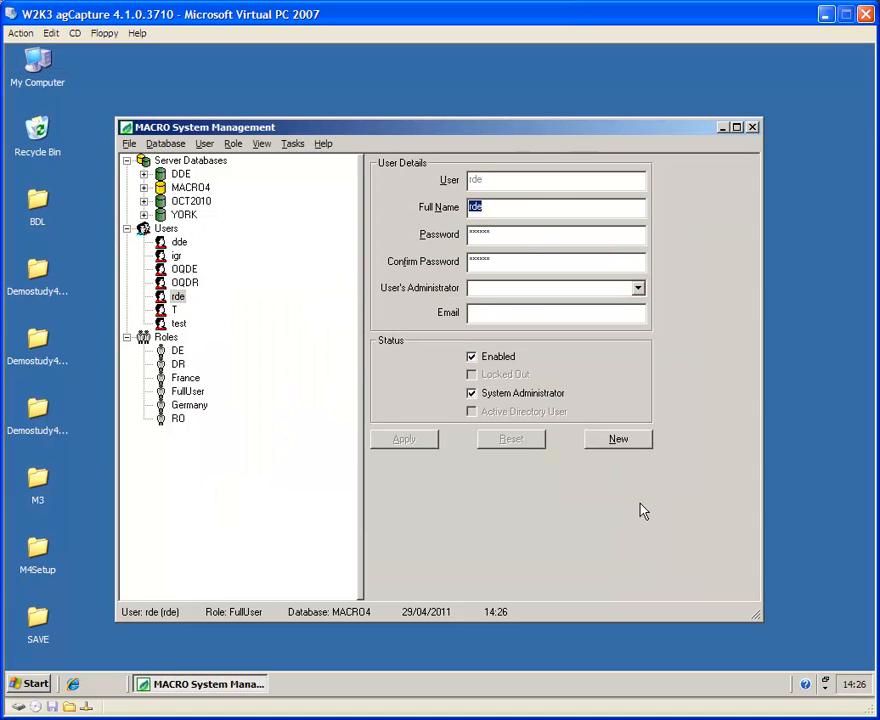
Step: Create role code DEMO with description 'Demo Data Entry and Data Review', removing the invalid hyphen
left_click(236, 143)
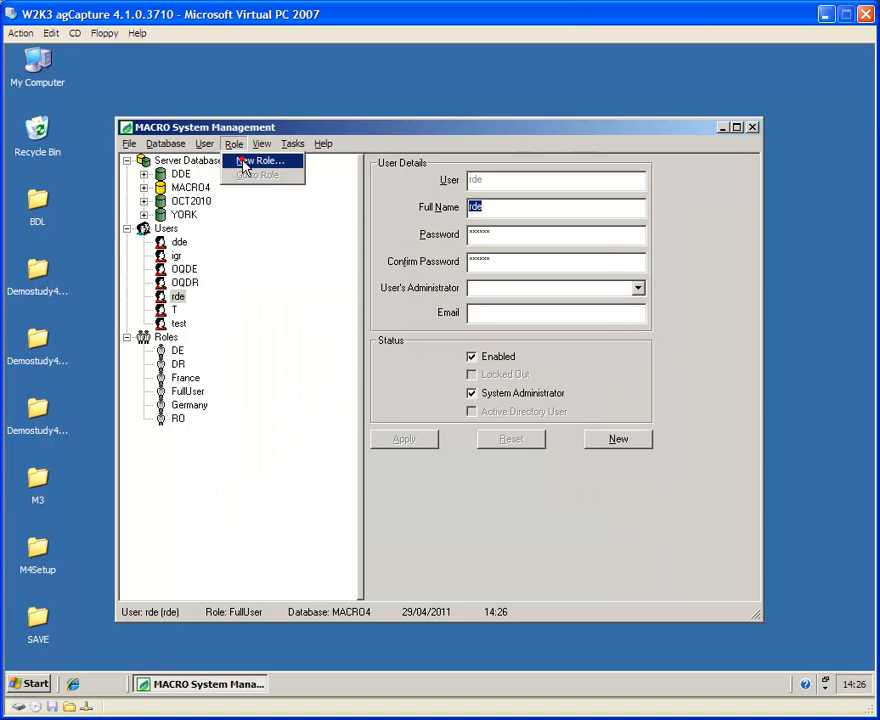
left_click(248, 160)
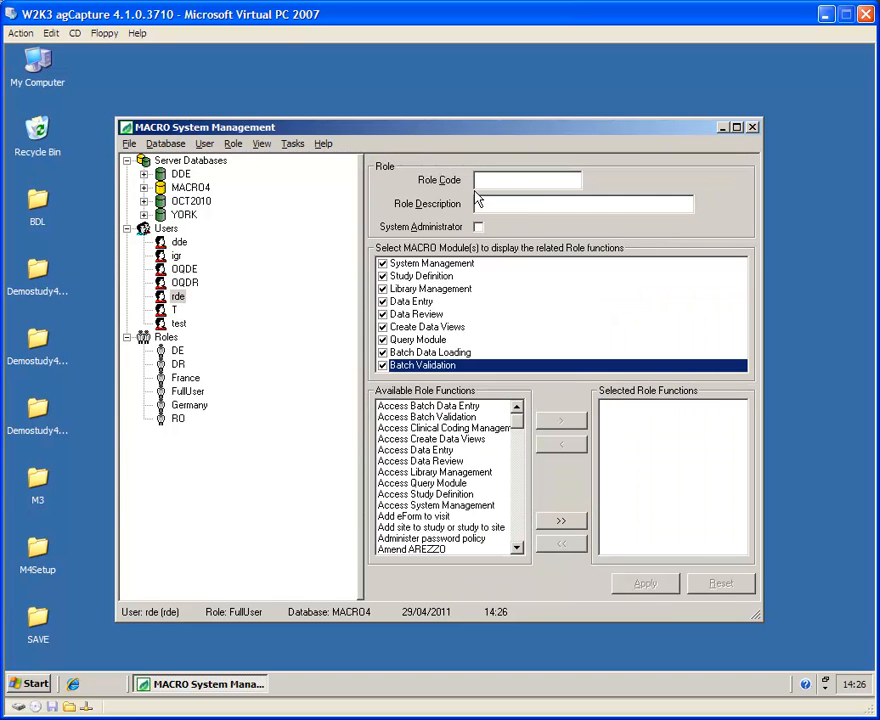
type("DEMO")
left_click(500, 203)
type("Demo -")
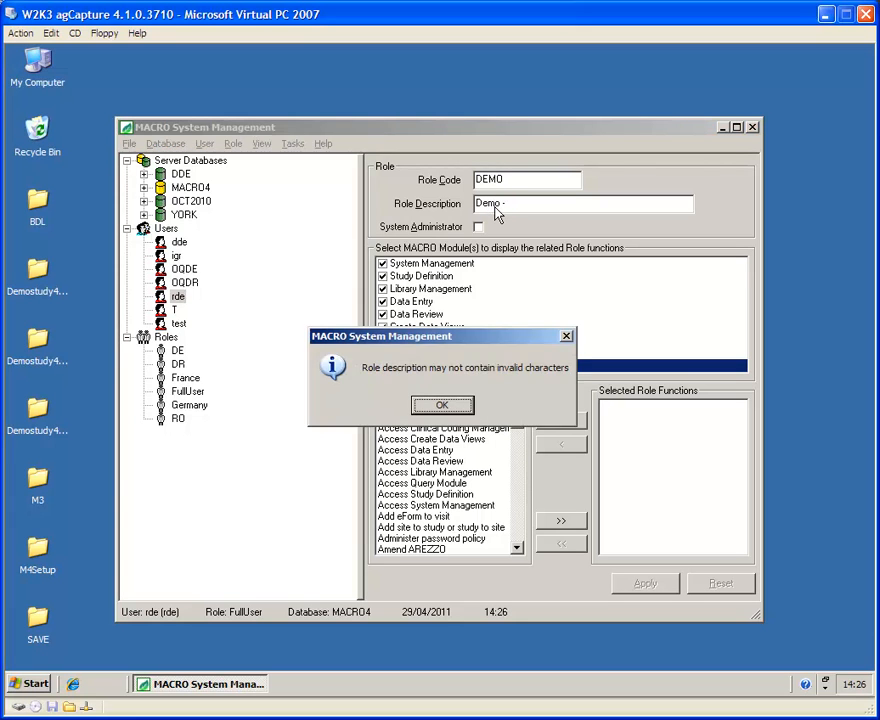
key("Return")
left_click(511, 202)
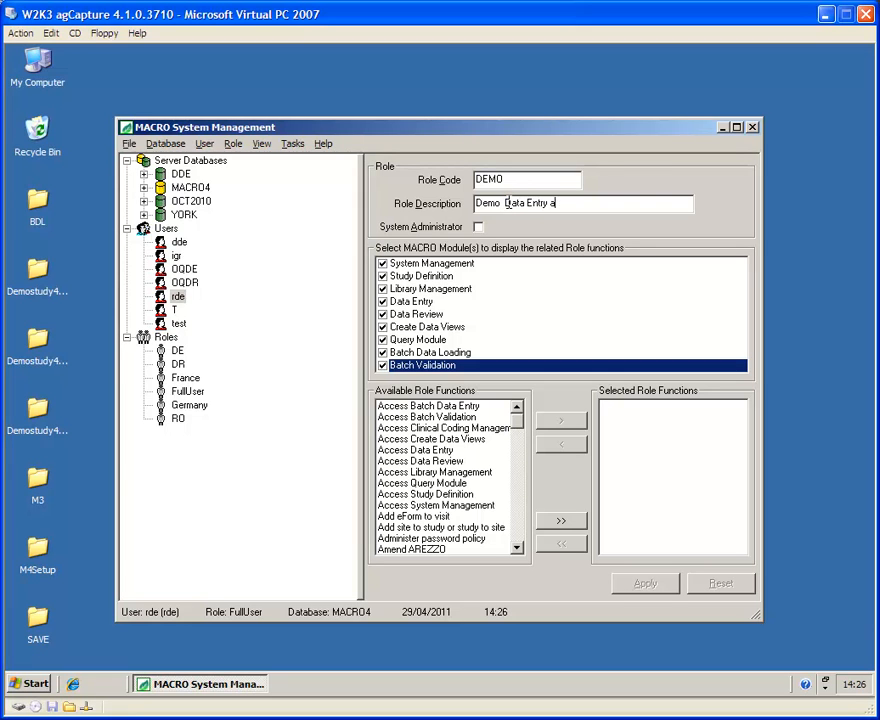
type("Data Entry and Data Review")
mouse_move(520, 430)
left_mouse_down()
mouse_move(518, 540)
mouse_move(517, 418)
left_mouse_up()
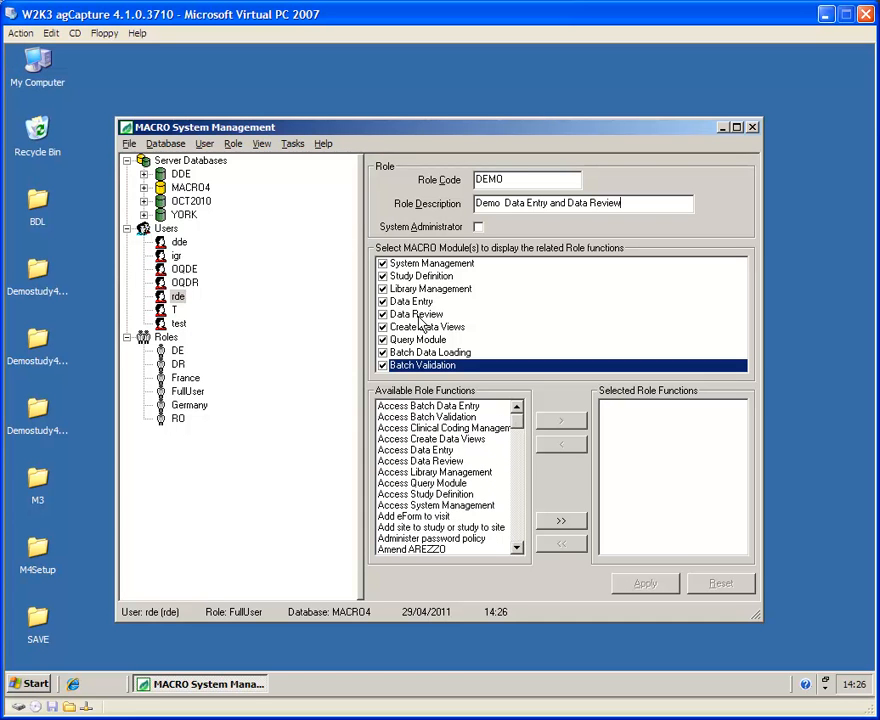
Step: Uncheck System Management, Study Definition, Library Management, Create Data Views, Query, Batch Loading and Batch Validation modules
left_click(381, 265)
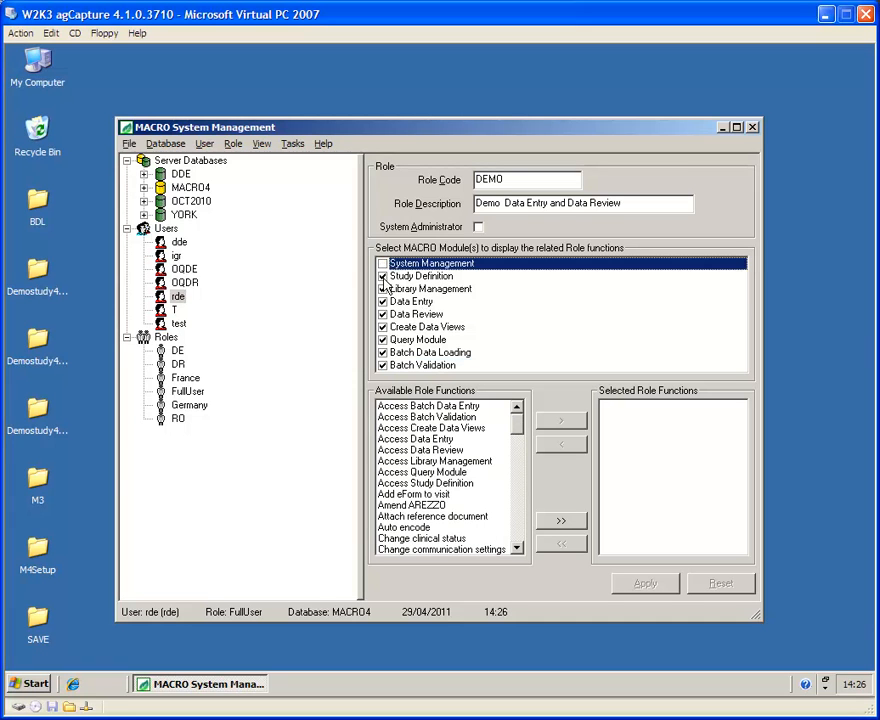
left_click(382, 277)
left_click(382, 289)
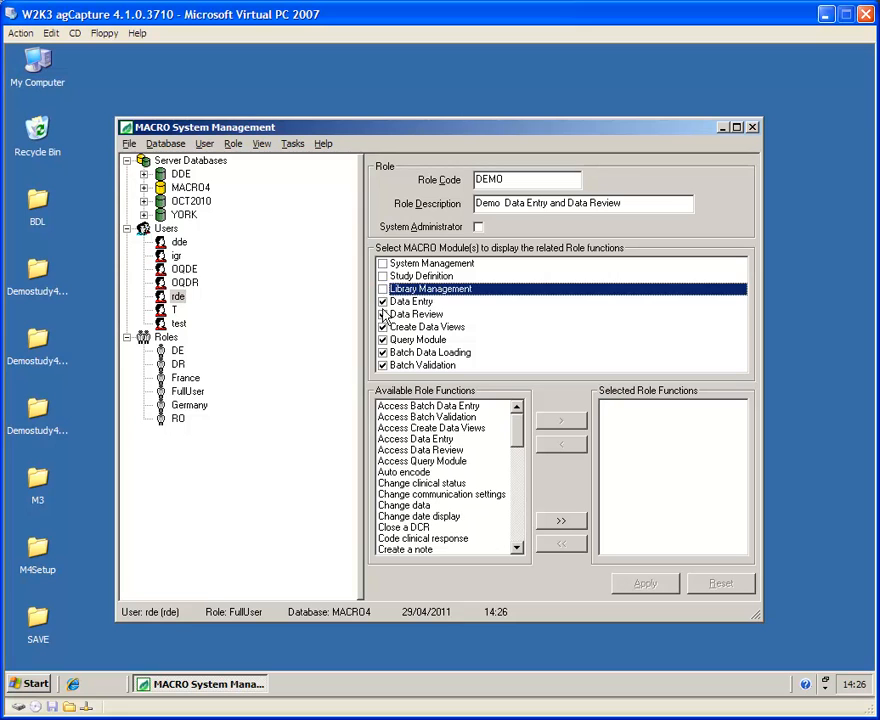
left_click(382, 327)
left_click(382, 340)
left_click(382, 352)
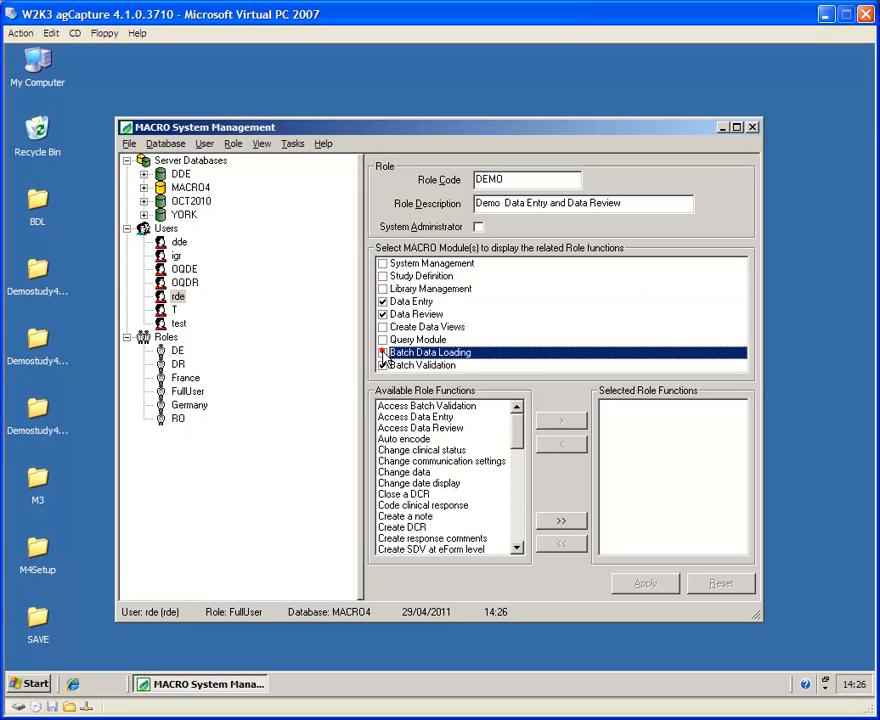
left_click(382, 365)
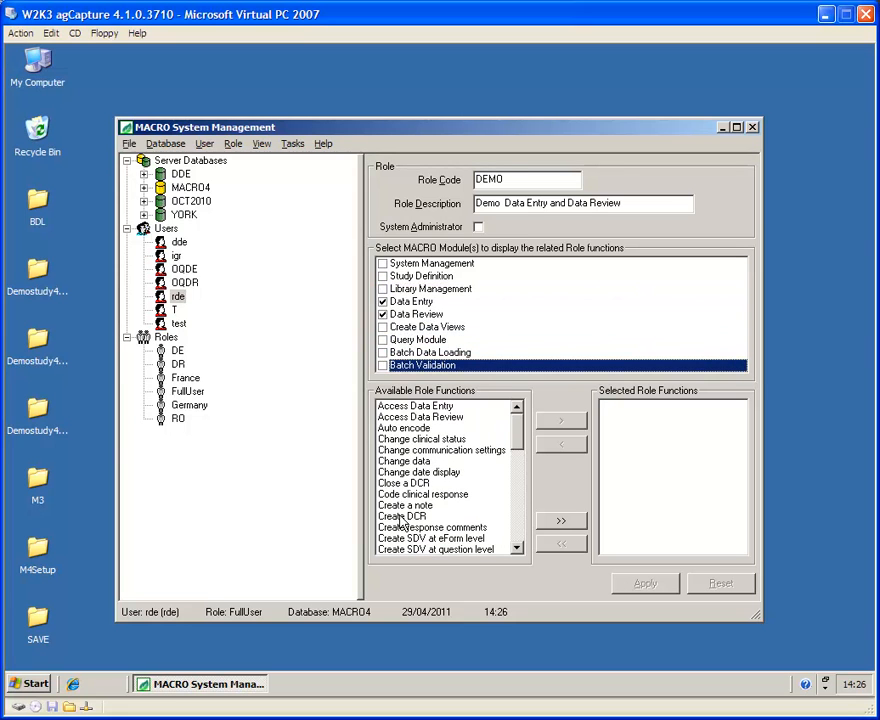
mouse_move(515, 416)
left_mouse_down()
mouse_move(511, 520)
mouse_move(517, 430)
left_mouse_up()
Step: Grant all Data Entry and Data Review functions to DEMO and apply the role
left_click(446, 408)
double_click(446, 411)
double_click(446, 411)
double_click(446, 411)
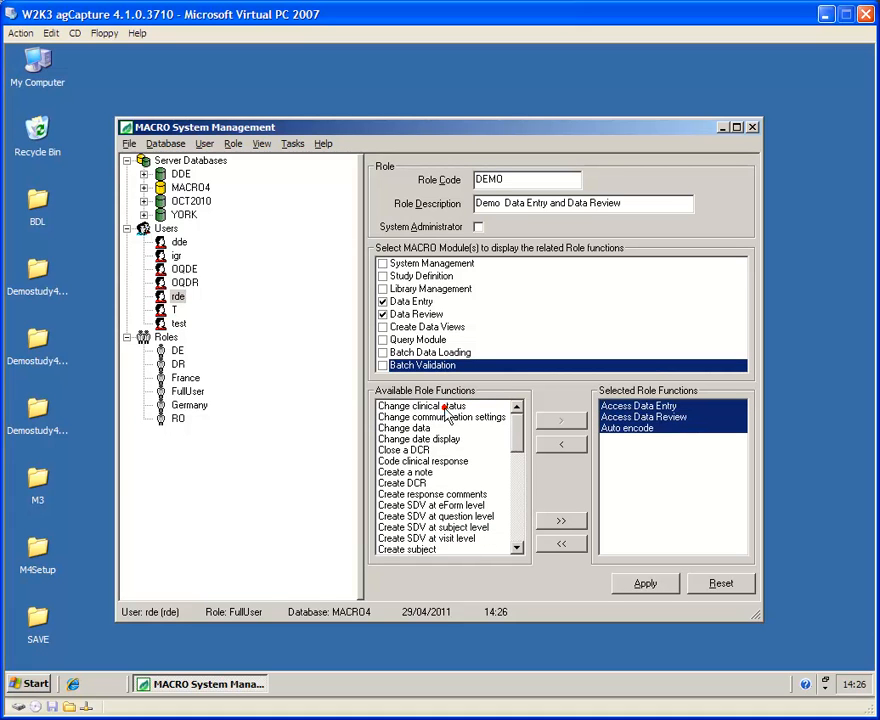
double_click(446, 411)
double_click(446, 410)
double_click(446, 410)
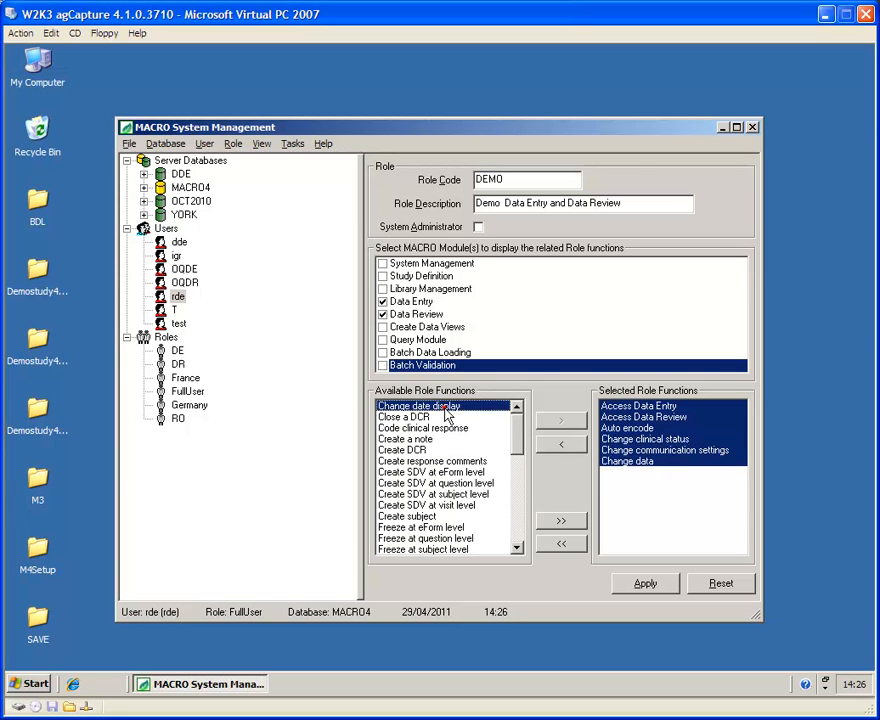
double_click(446, 410)
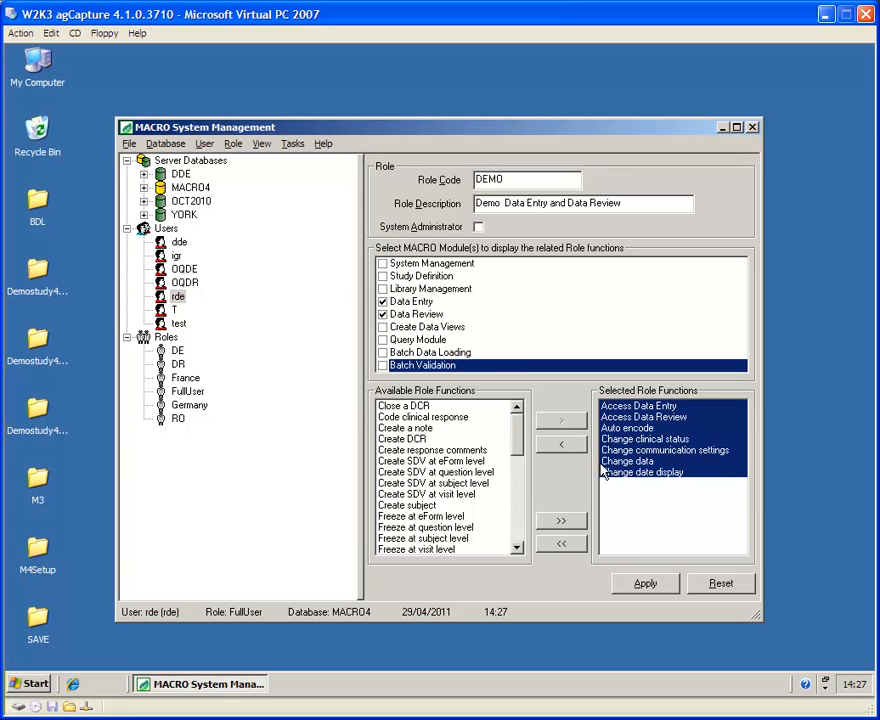
left_click(559, 521)
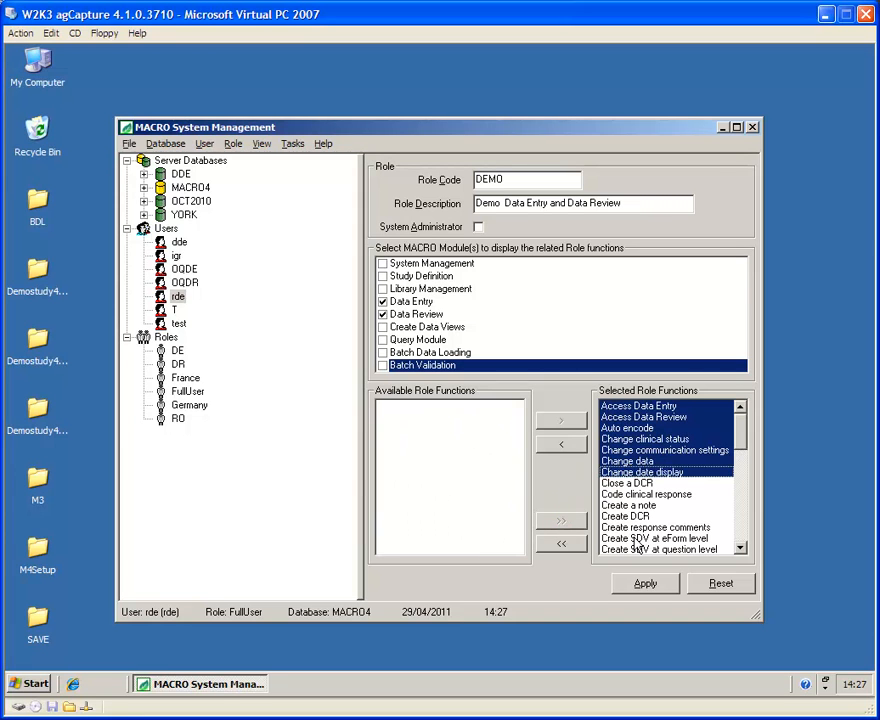
left_click(646, 585)
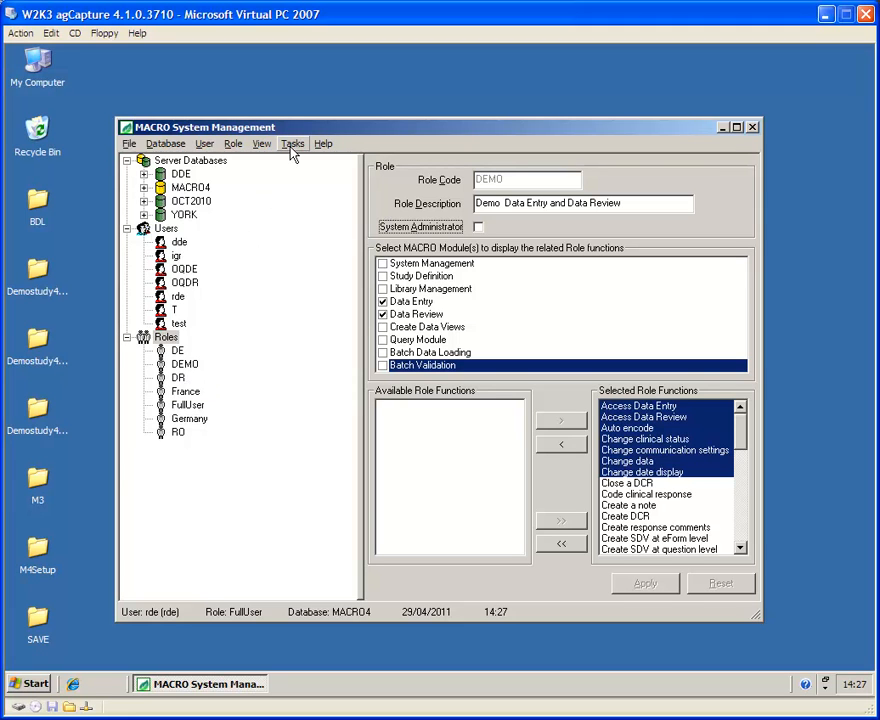
left_click(172, 298)
Step: Add a role assignment of MACRO4, study Demostudy40, site london, role DEMO for the user
right_click(168, 299)
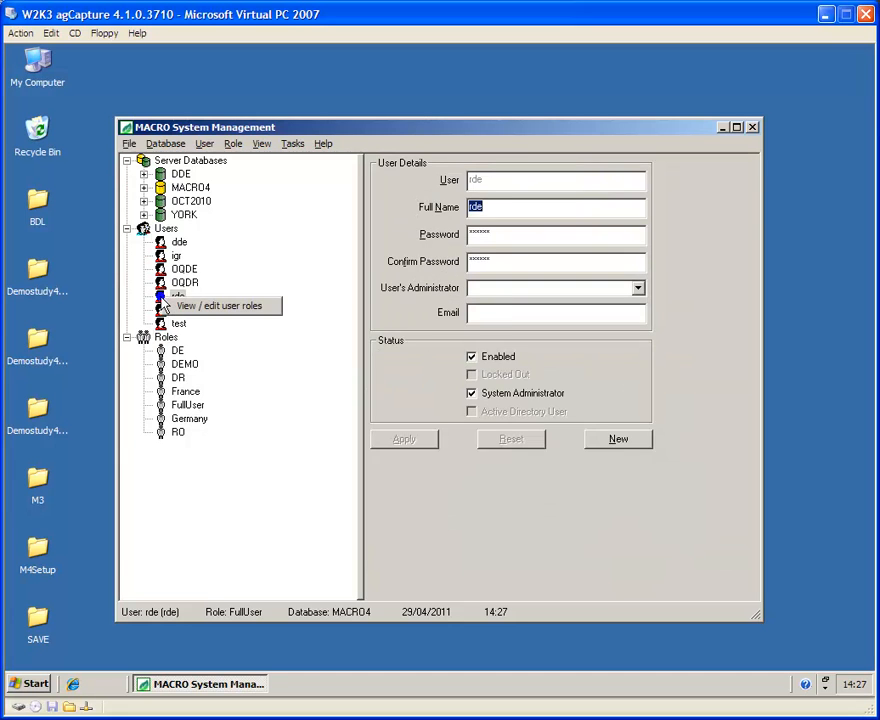
left_click(203, 306)
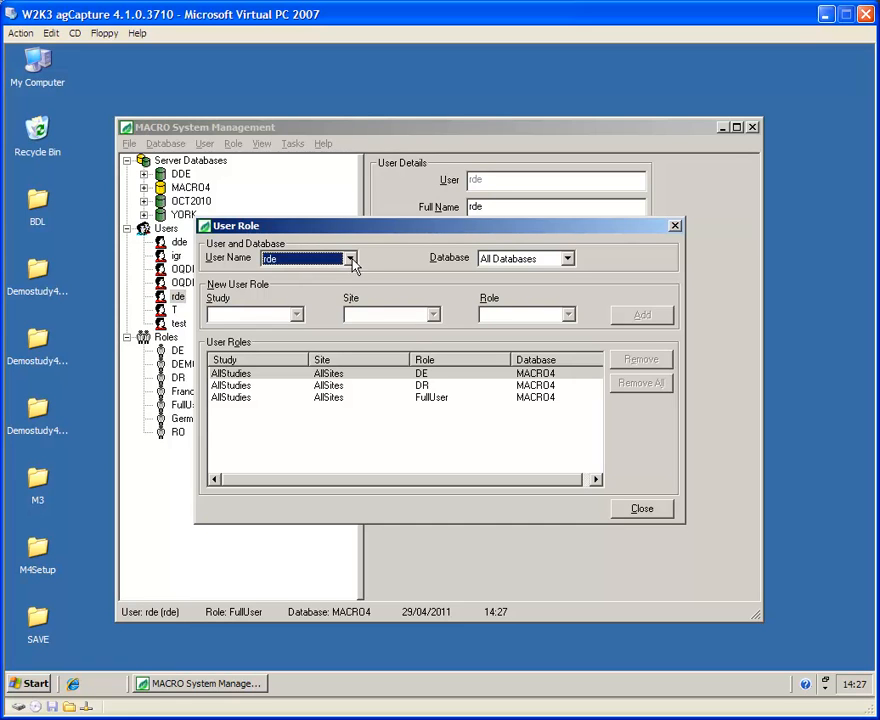
left_click(568, 259)
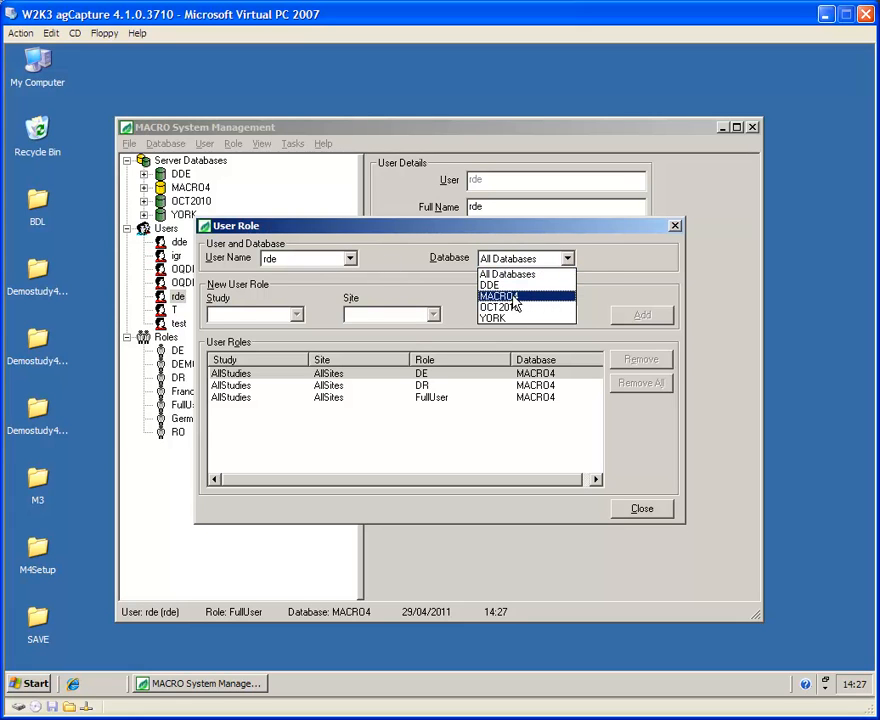
left_click(513, 297)
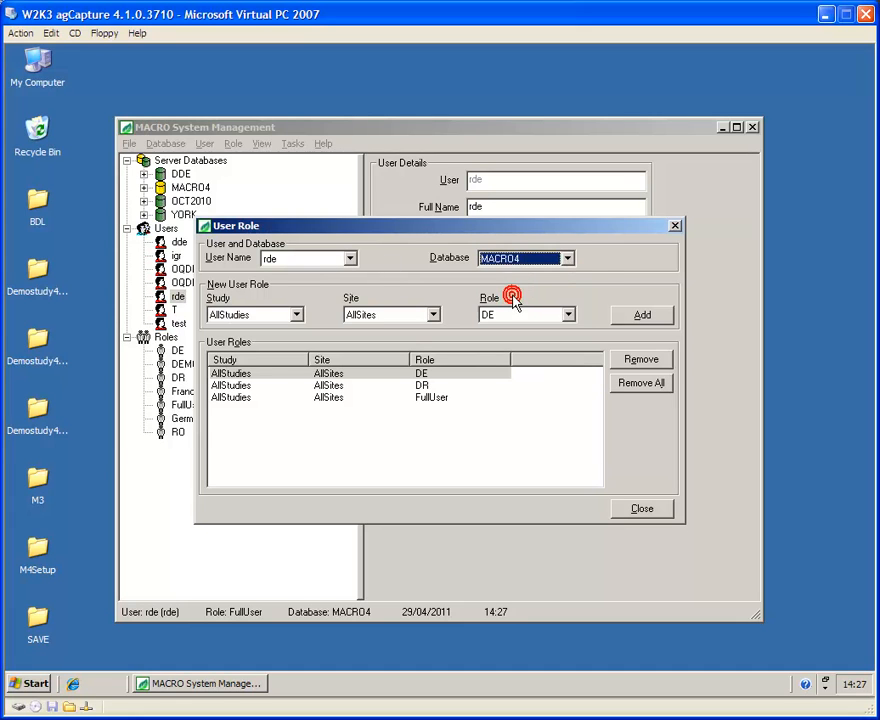
left_click(296, 318)
left_click_drag(296, 333, 300, 360)
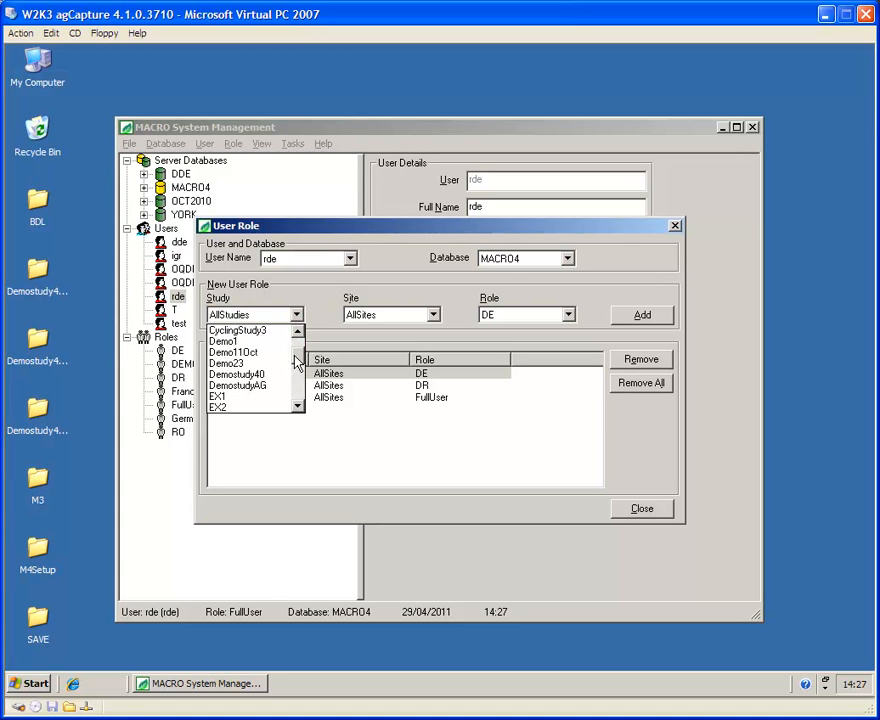
left_click(255, 374)
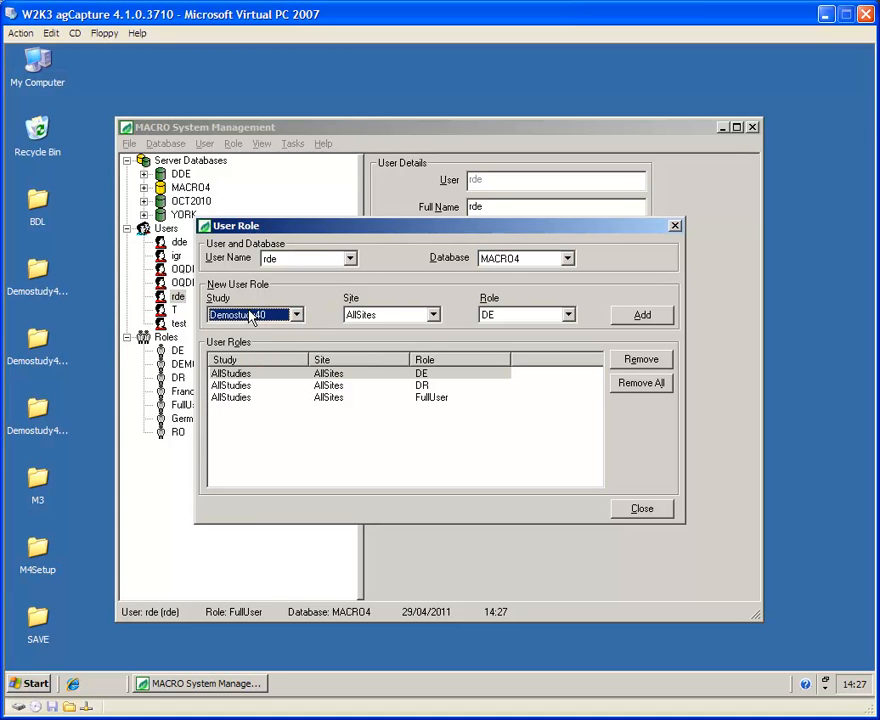
left_click(432, 315)
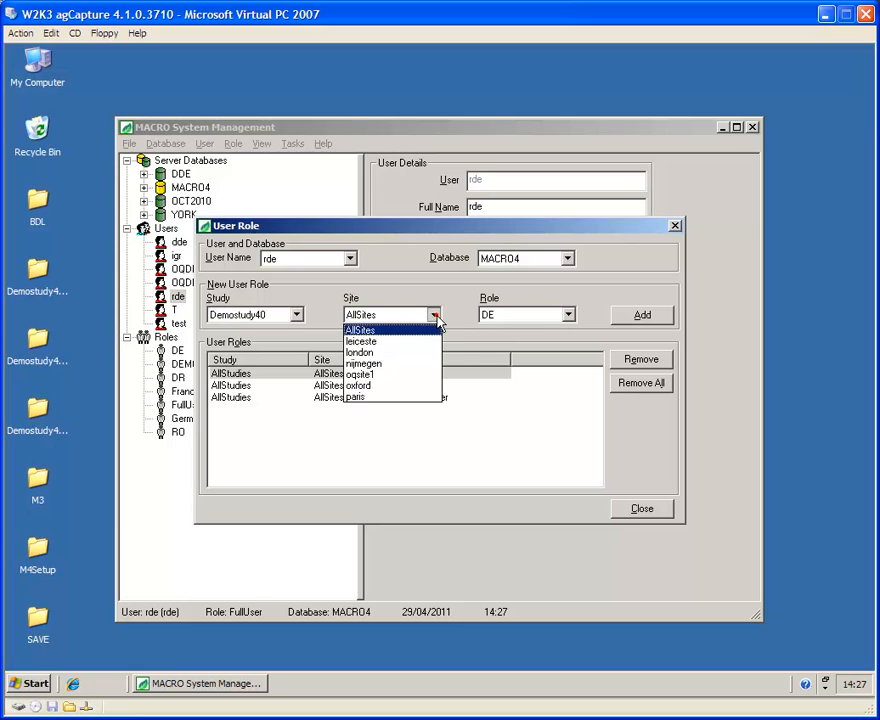
left_click(366, 353)
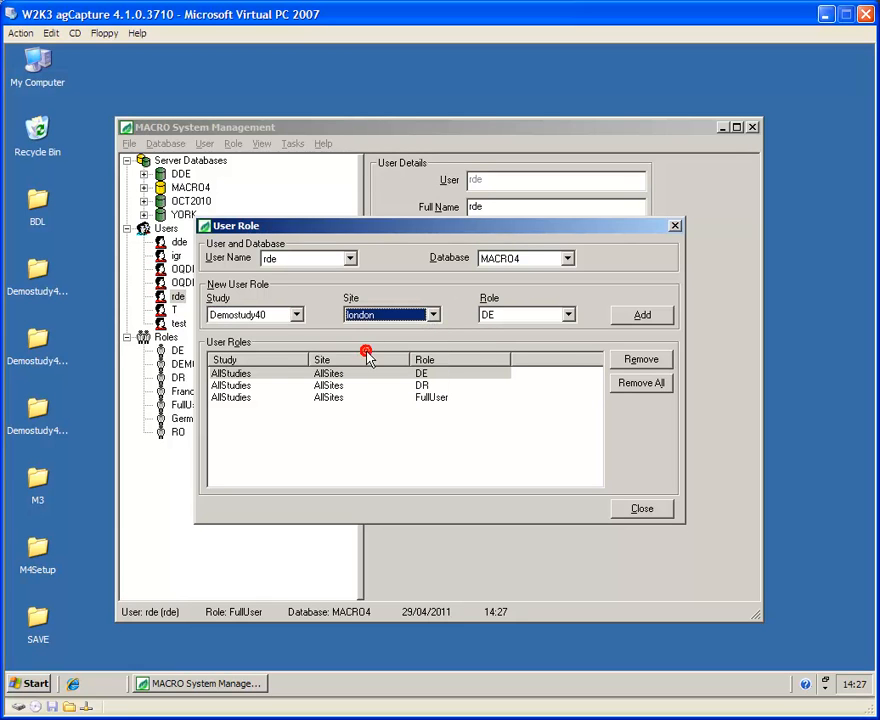
left_click(570, 316)
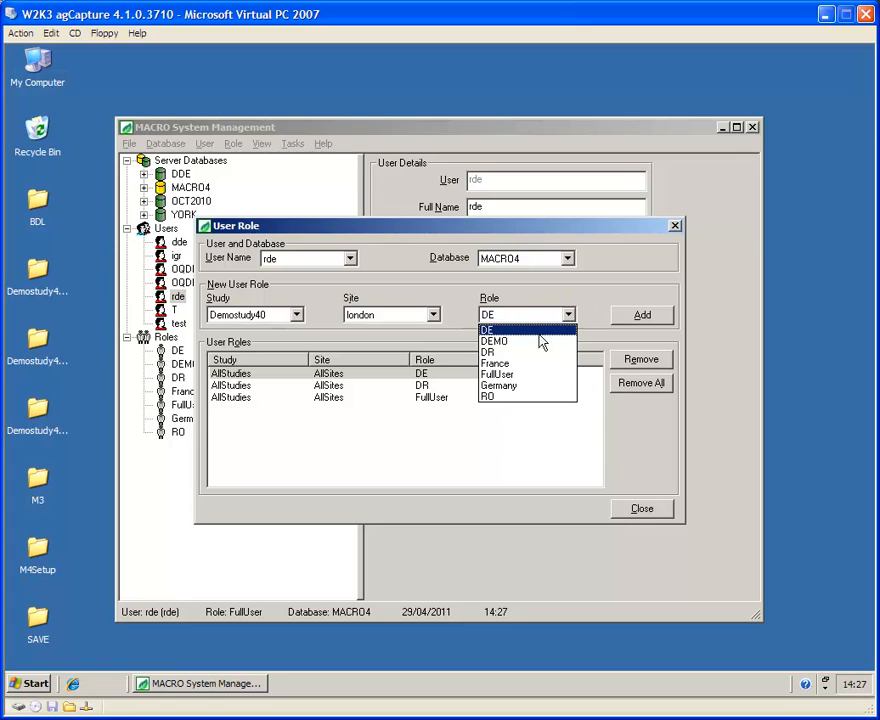
left_click(540, 340)
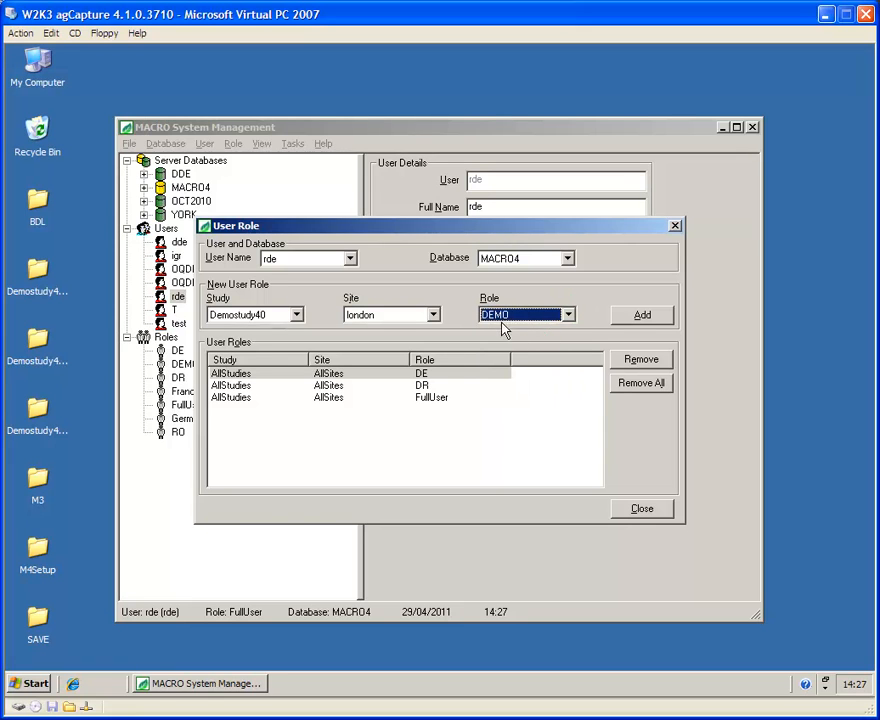
left_click(642, 316)
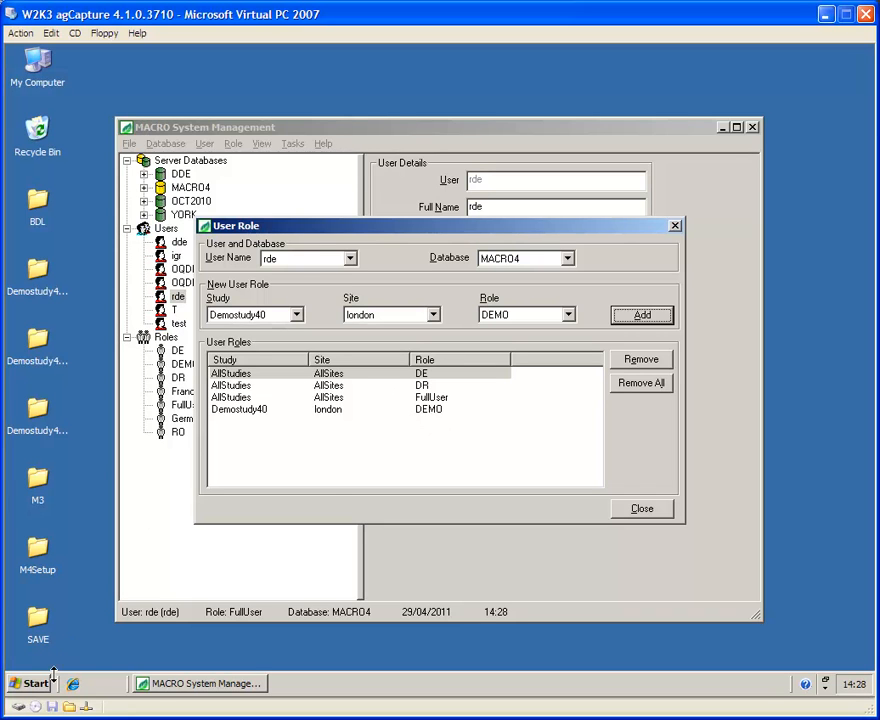
left_click(33, 686)
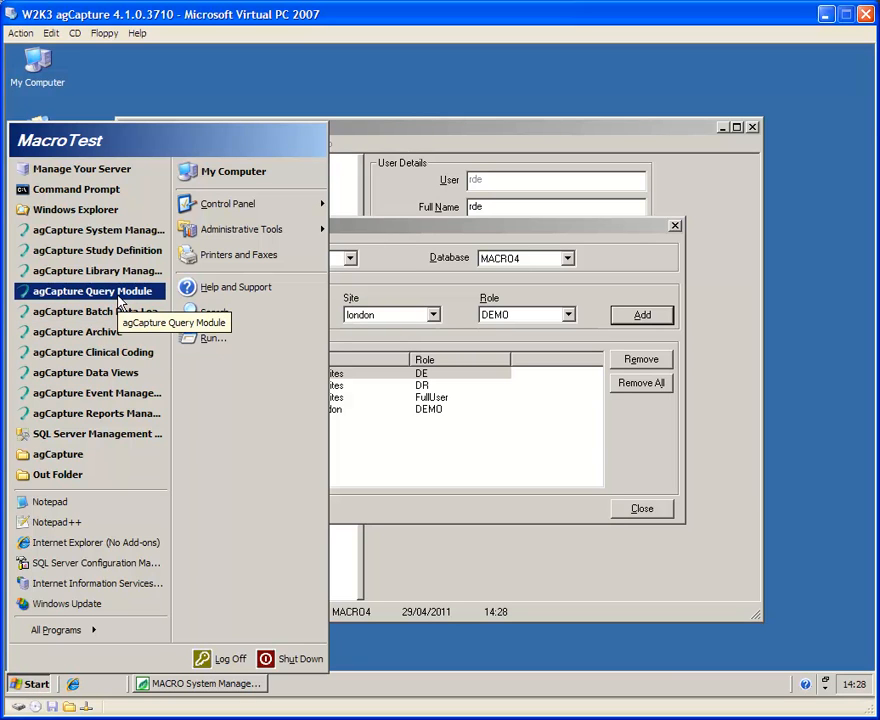
left_click(118, 295)
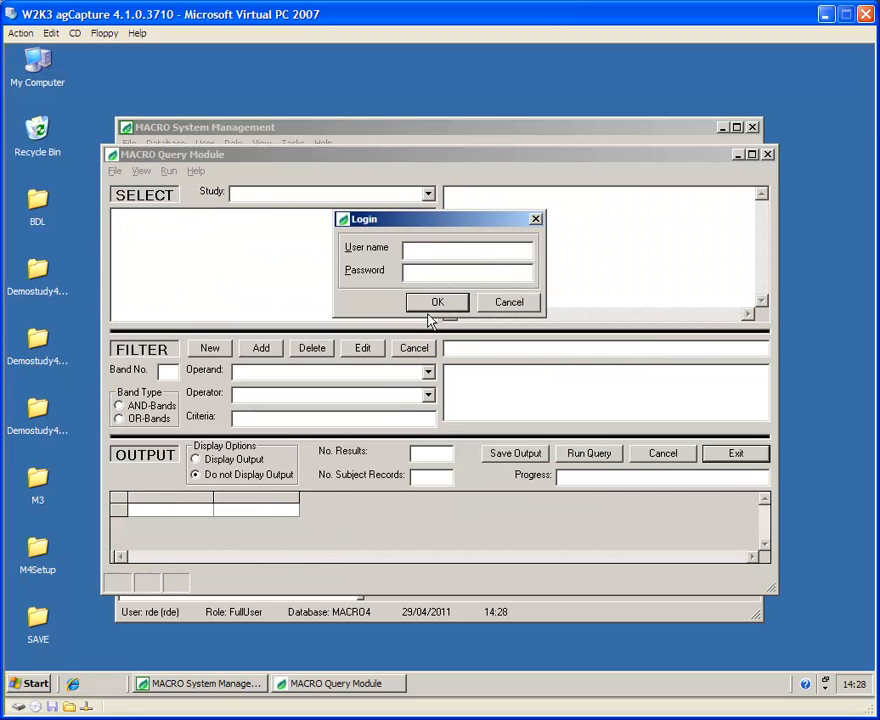
type("****")
left_click(428, 312)
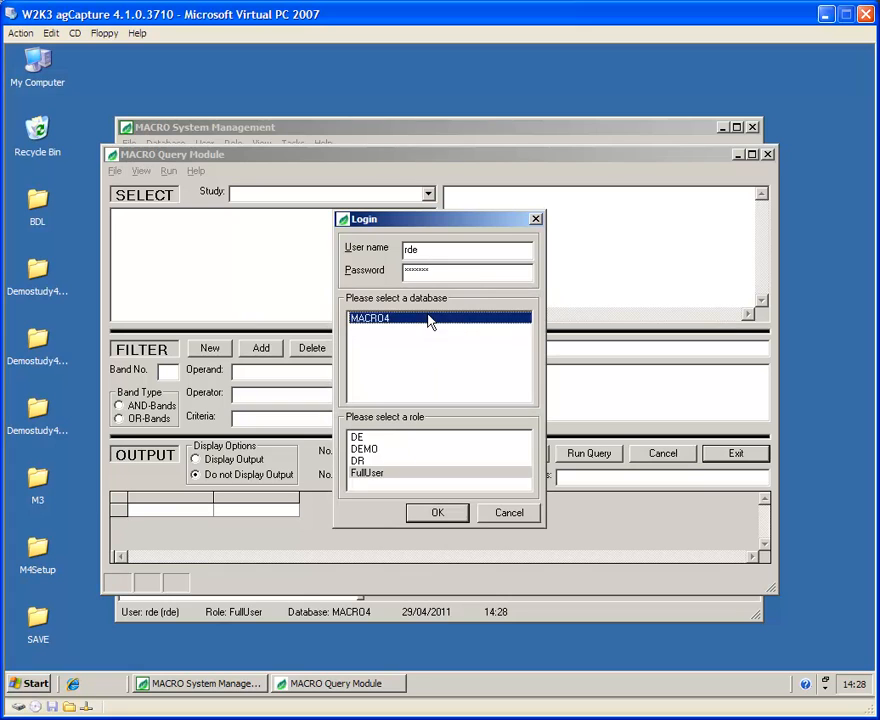
left_click(376, 450)
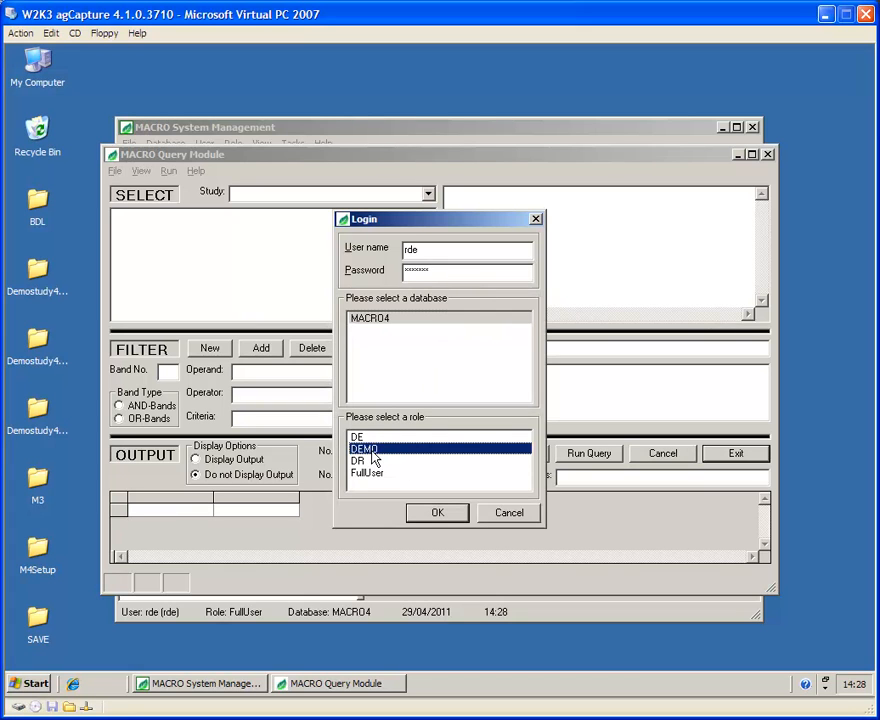
left_click(437, 513)
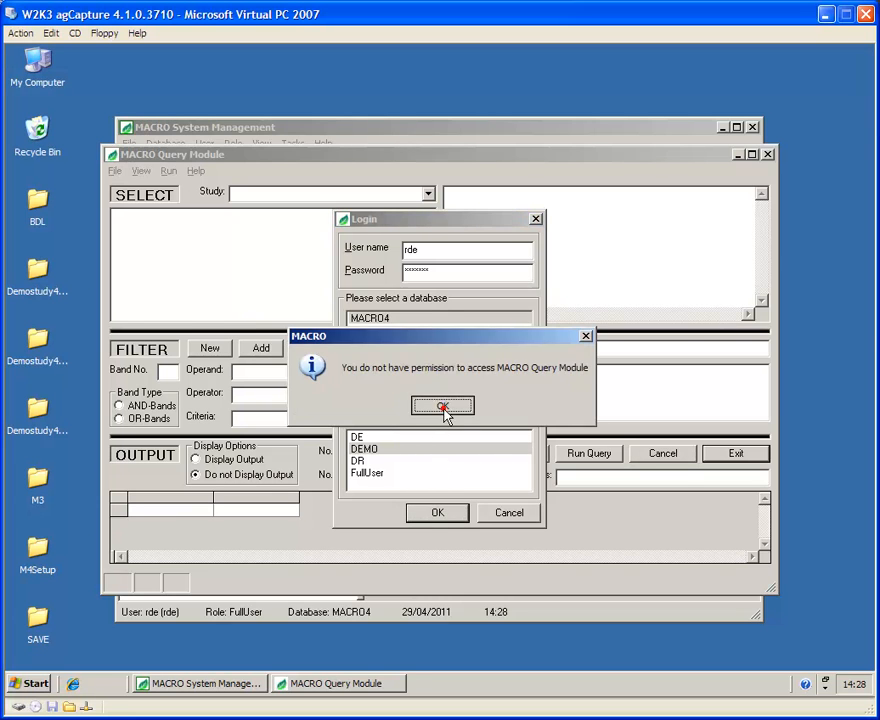
left_click(443, 407)
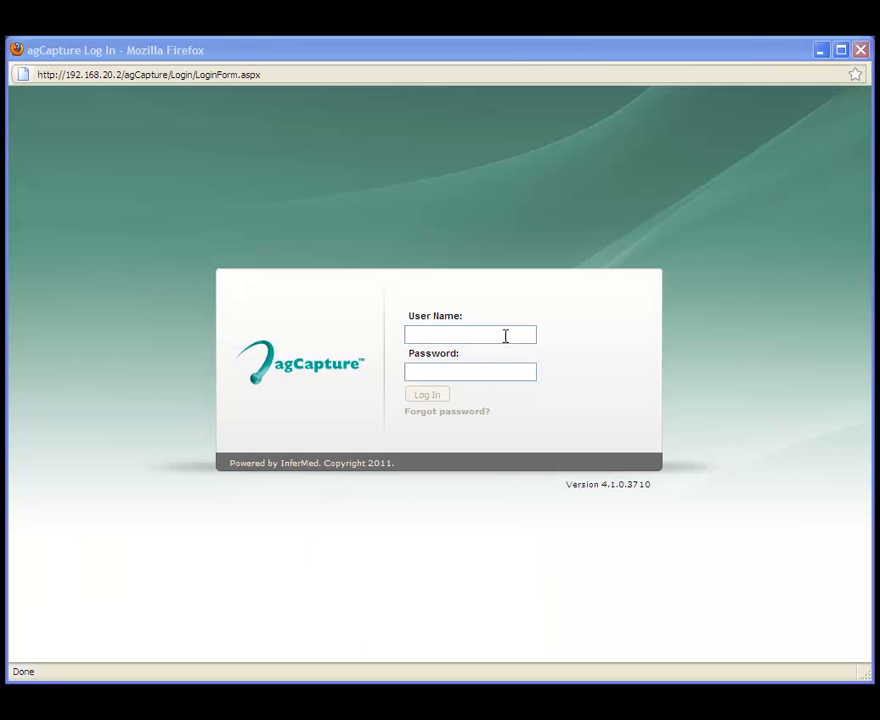
Step: Sign in to agCapture with the saved user name and password, choosing MACRO4 and DEMO
double_click(468, 336)
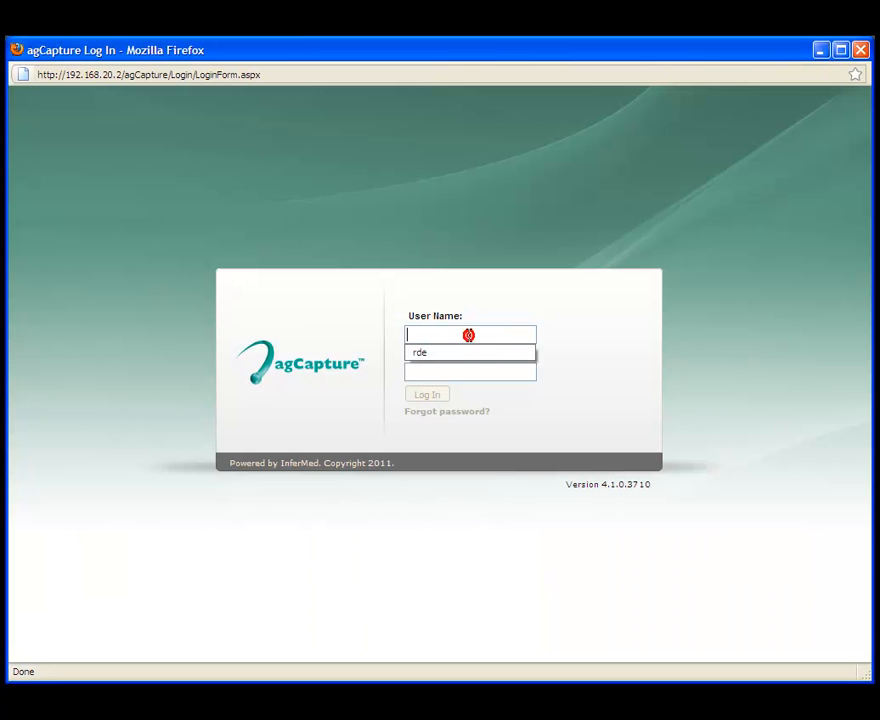
key("Down")
key("Return")
key("Tab")
type("*******")
key("Return")
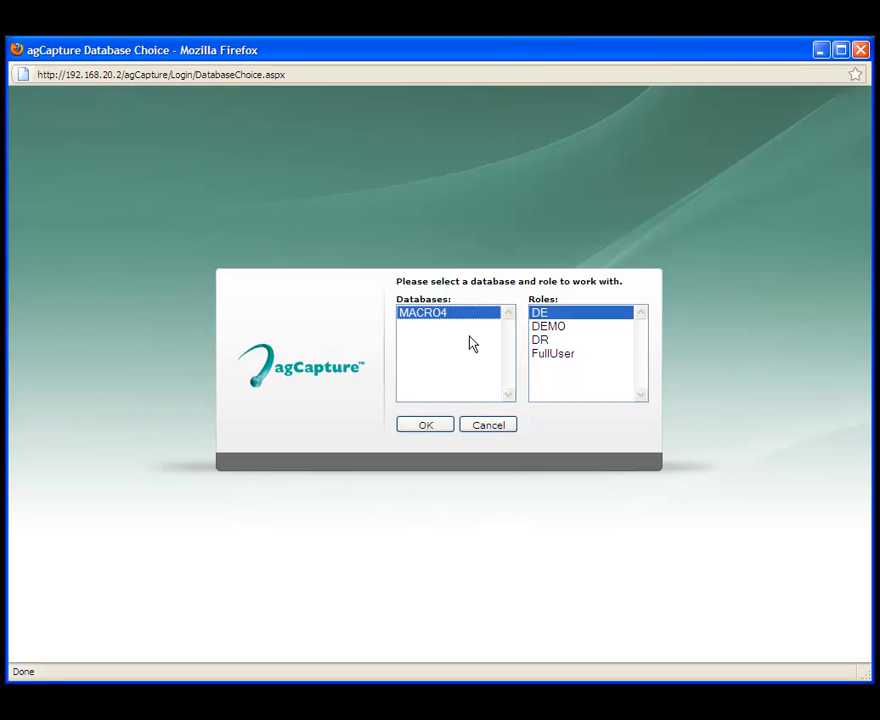
left_click(556, 330)
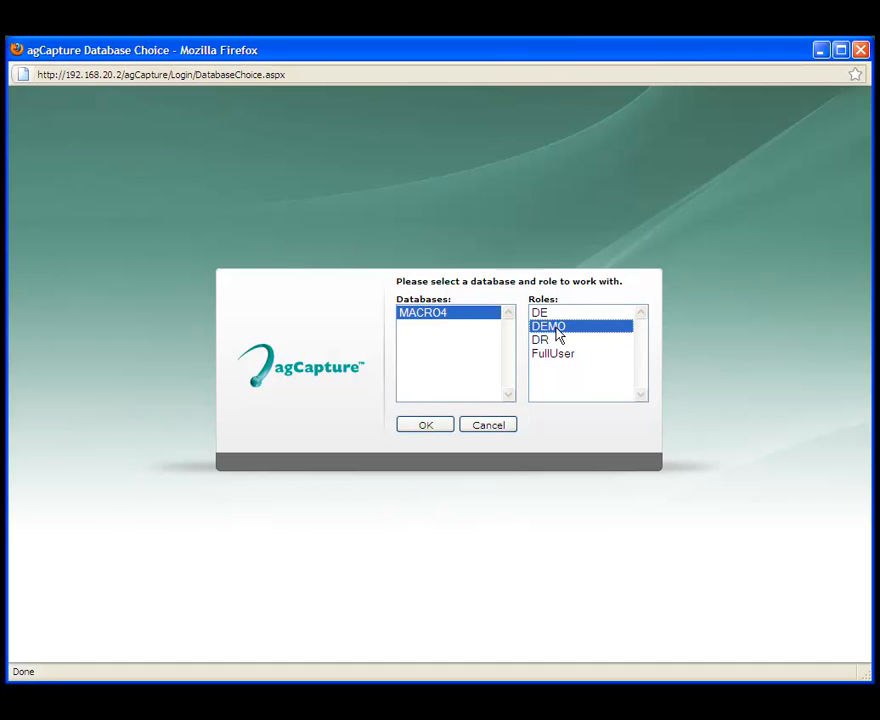
left_click(428, 428)
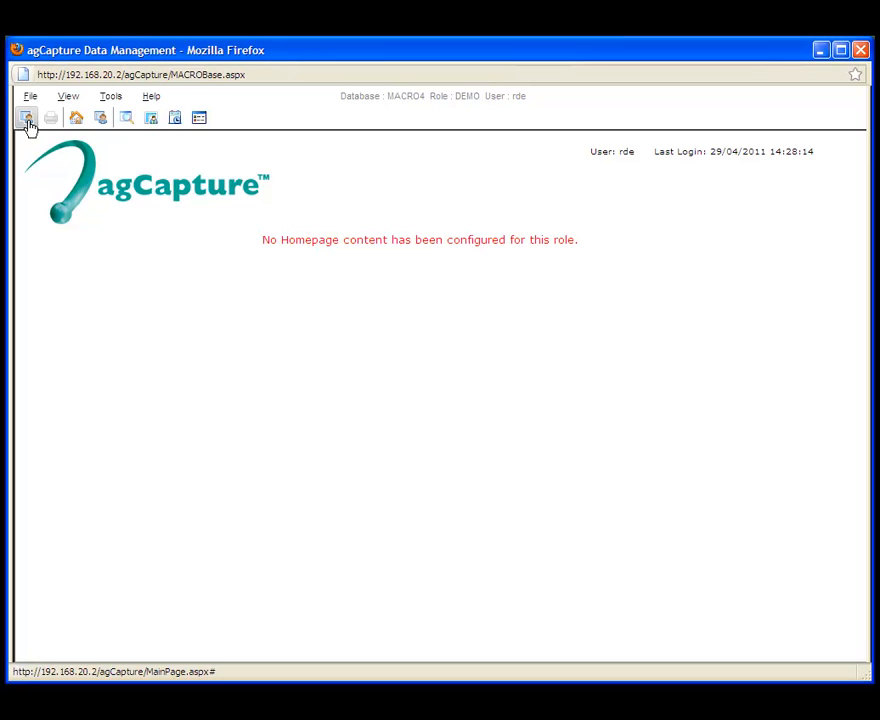
Step: Show the subject list, then log out and sign back in with the same user's credentials
left_click(101, 119)
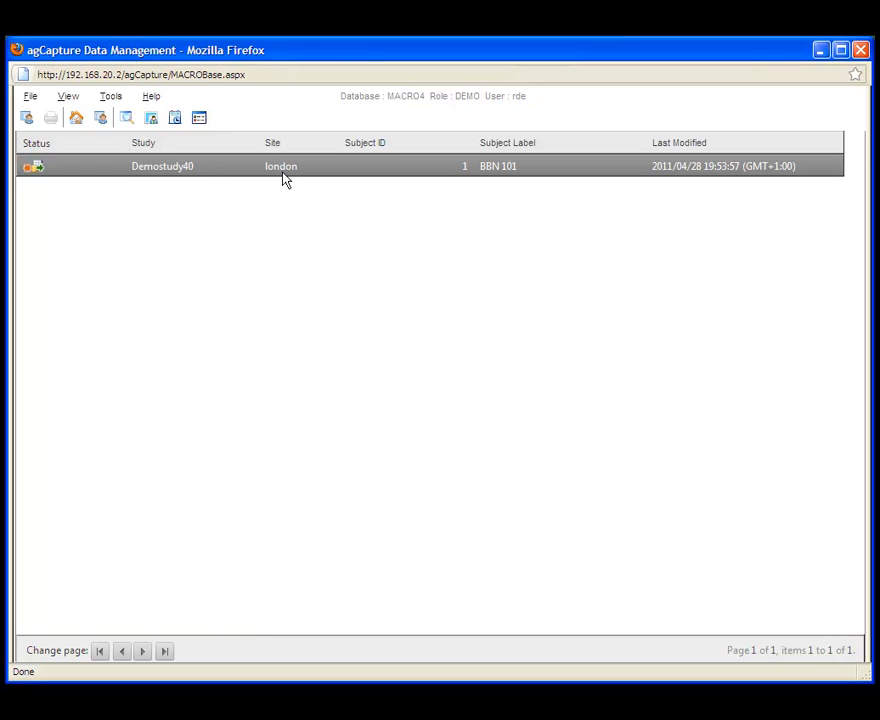
left_click(31, 97)
left_click(62, 162)
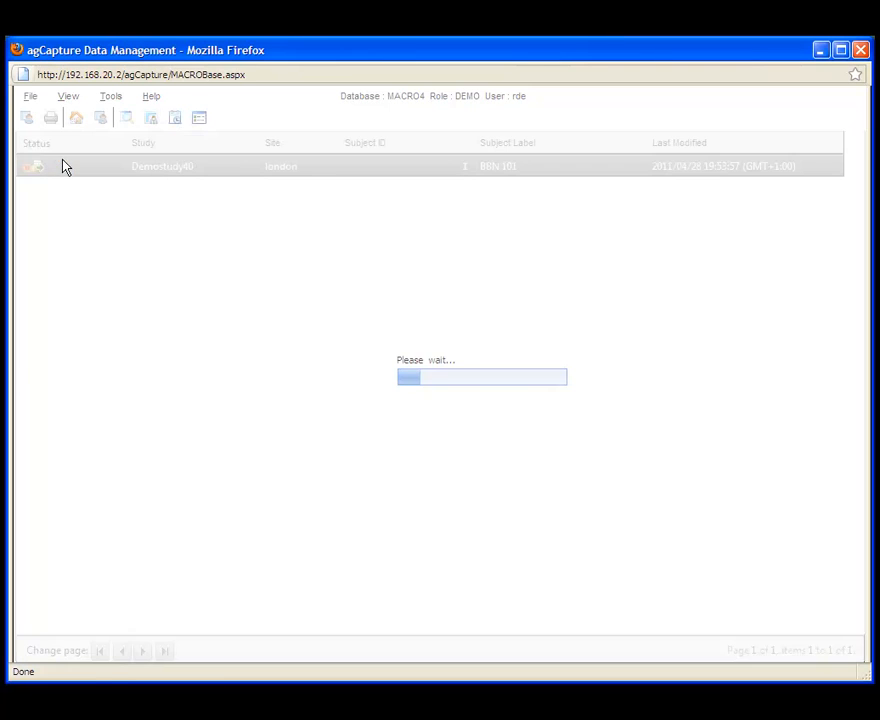
type("rde")
key("Tab")
type("*******")
key("Return")
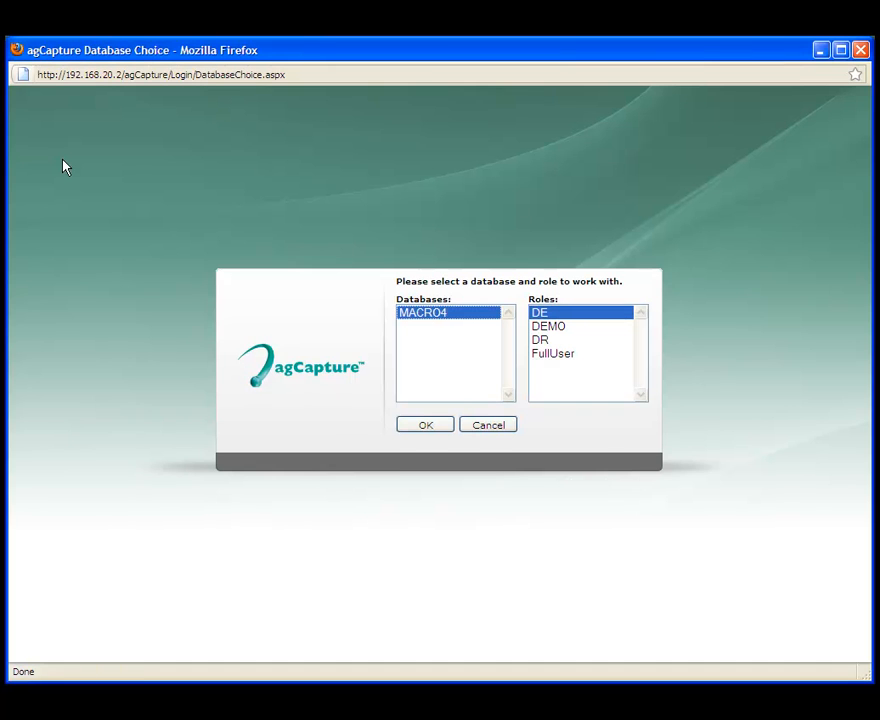
Step: Enter agCapture under FullUser on MACRO4 and display the list of 18 subjects
left_click(545, 355)
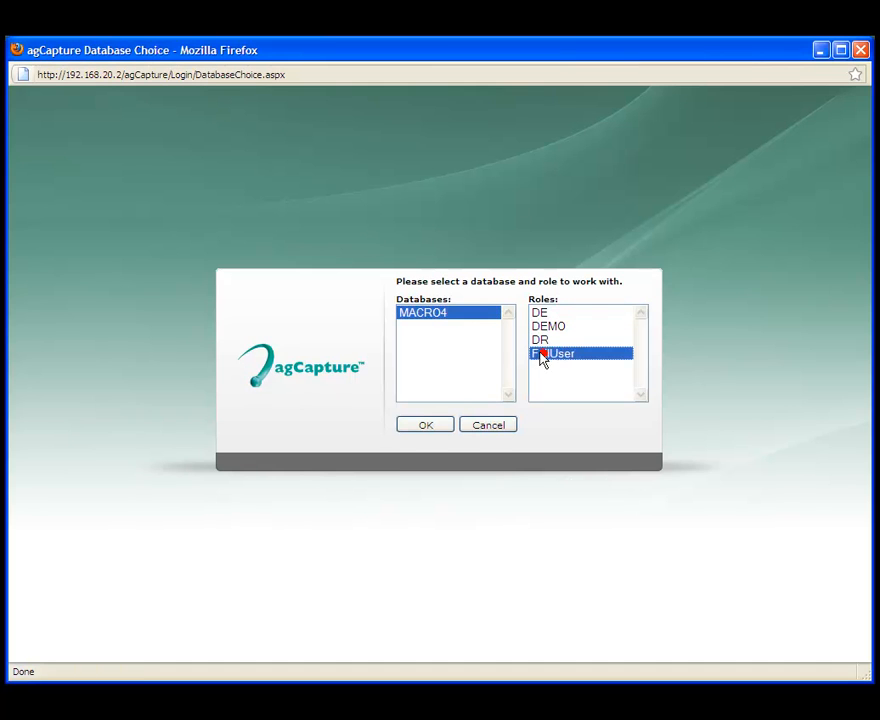
left_click(425, 426)
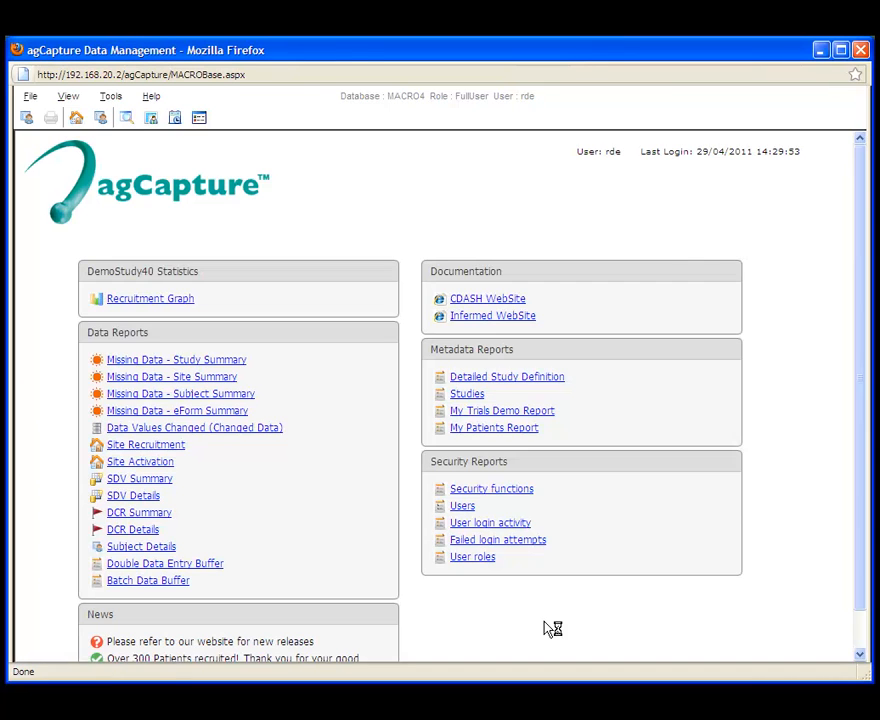
left_click(100, 119)
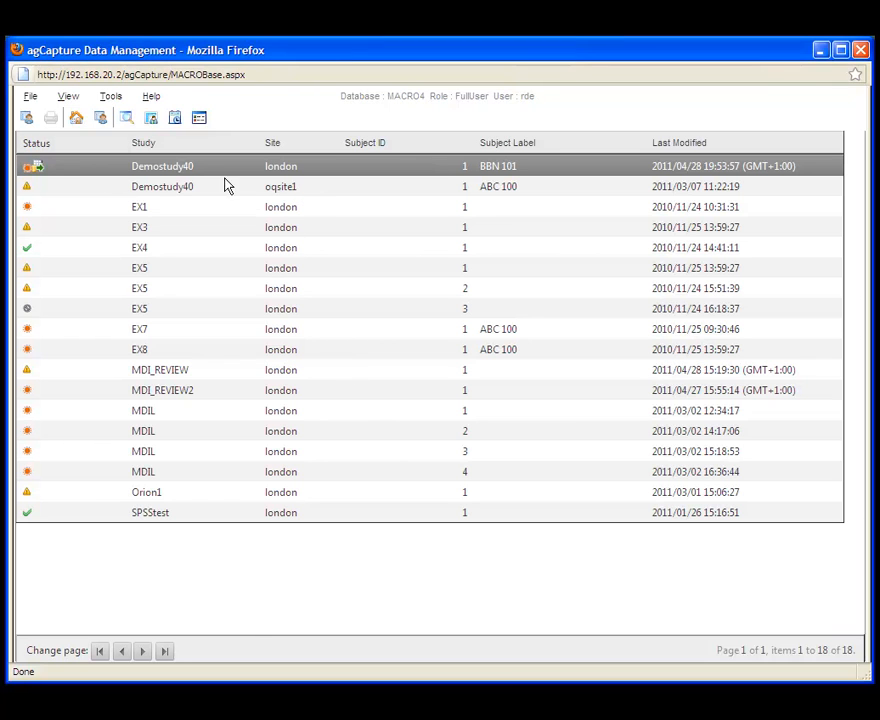
left_click(31, 97)
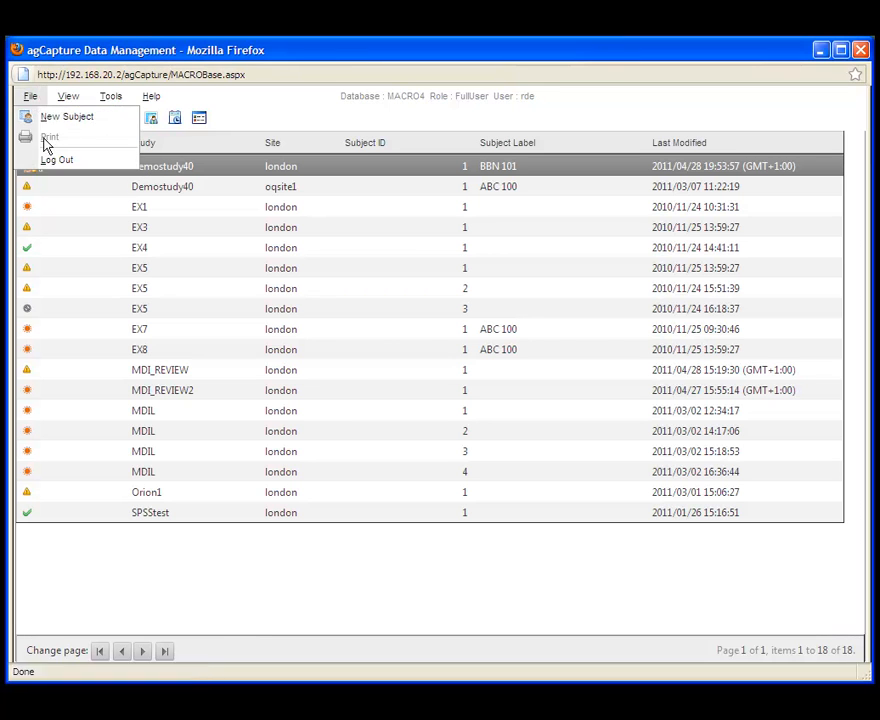
Step: Log out, then log back in with the user's password and confirm the DEMO role
left_click(47, 162)
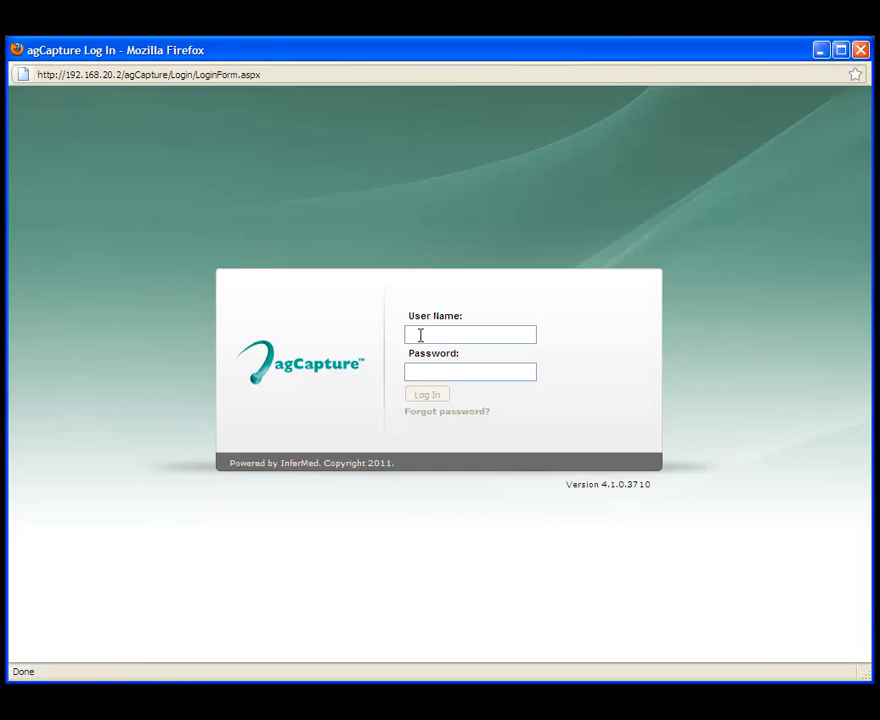
key("Tab")
key("Return")
left_click(538, 327)
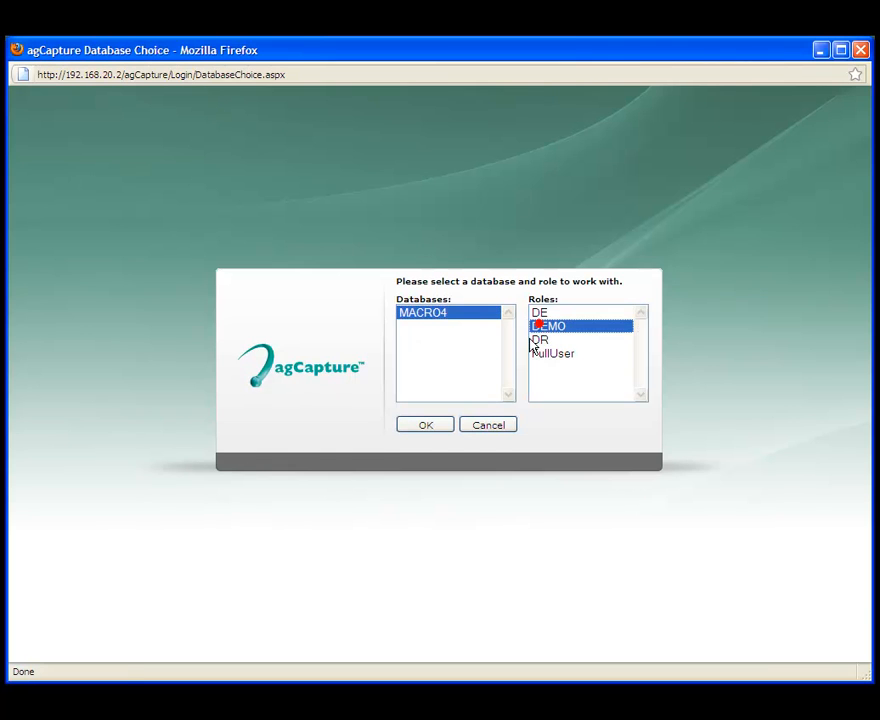
left_click(443, 426)
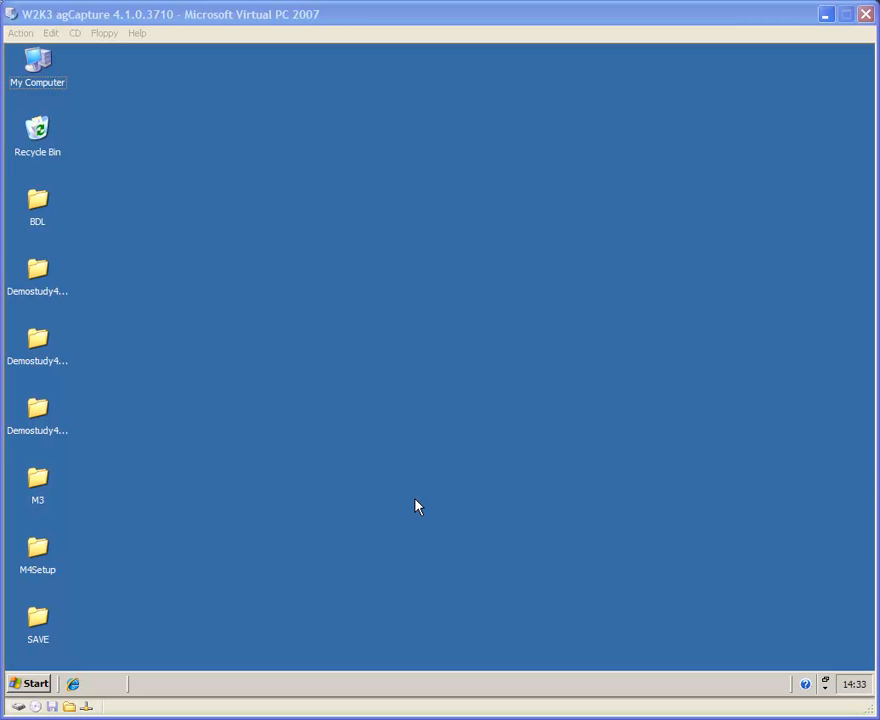
Step: Start agCapture Reports Management from the Start menu, log in, and confirm the FullUser role on MACRO4
left_click(35, 684)
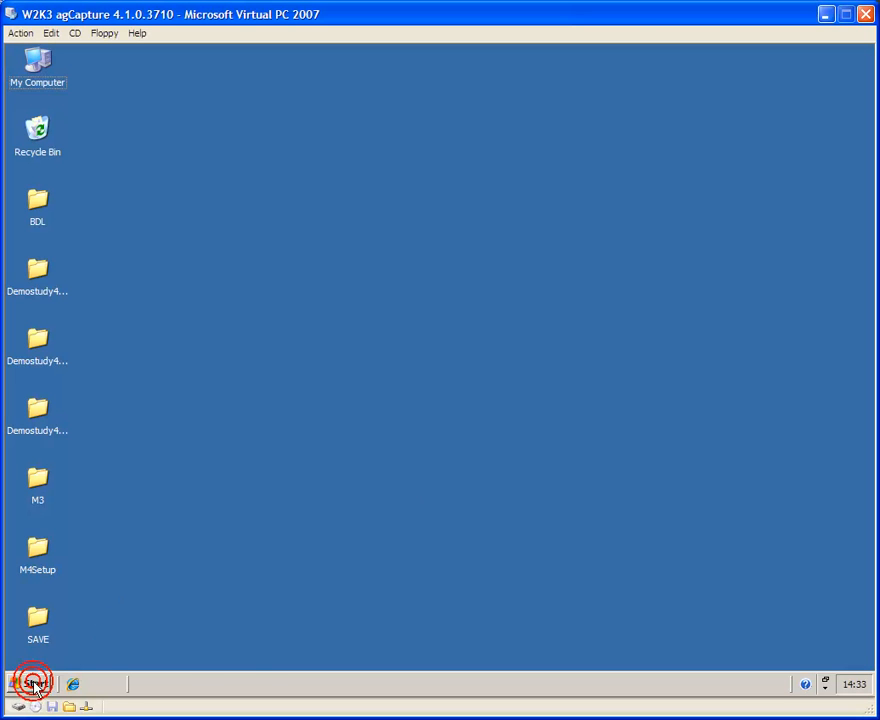
left_click(35, 684)
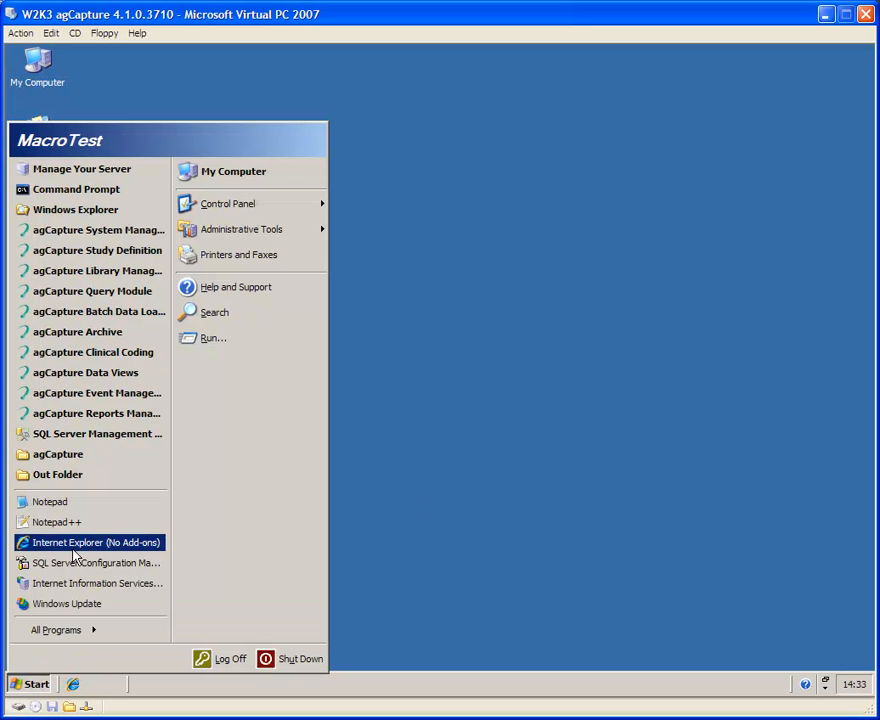
left_click(94, 414)
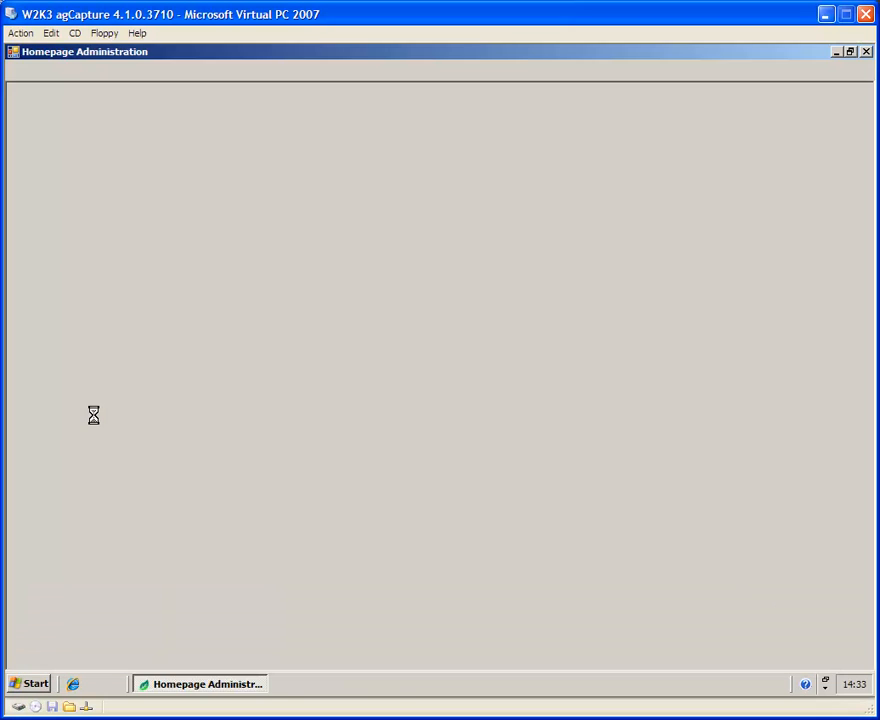
type("rde")
key("Tab")
type("********")
key("Return")
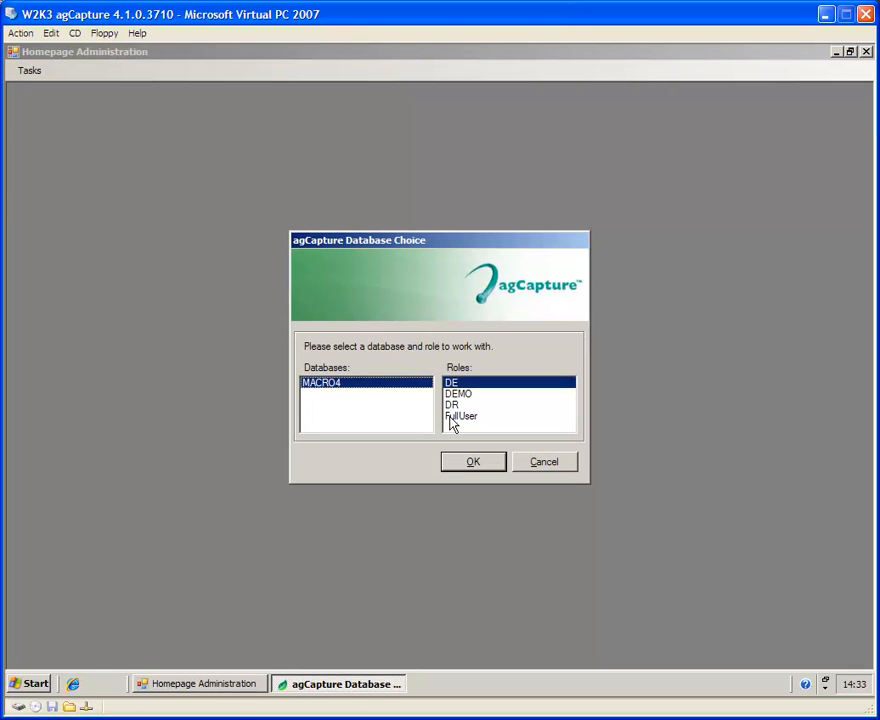
left_click(452, 417)
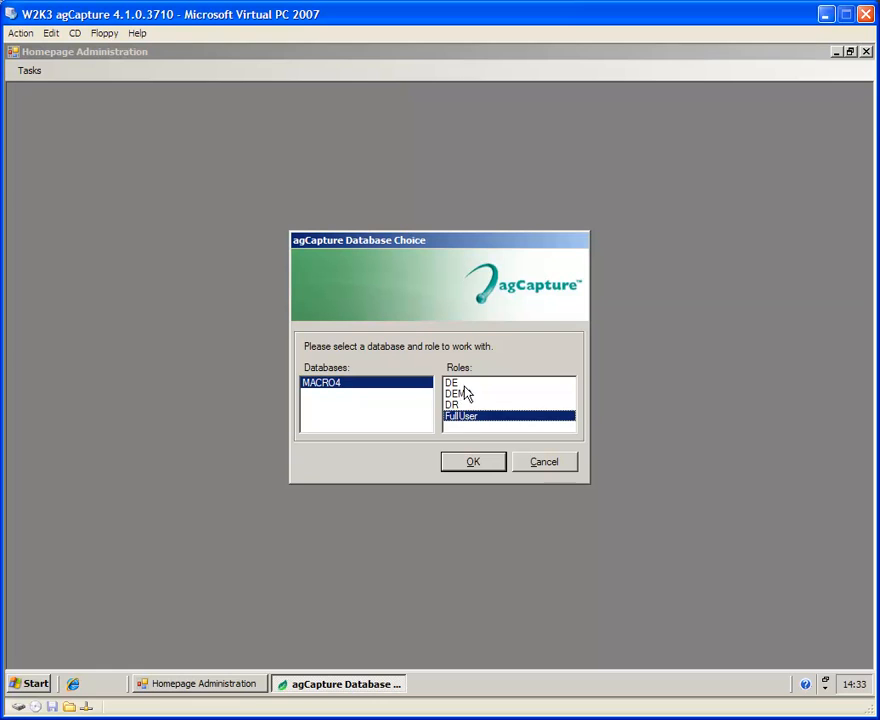
left_click(487, 466)
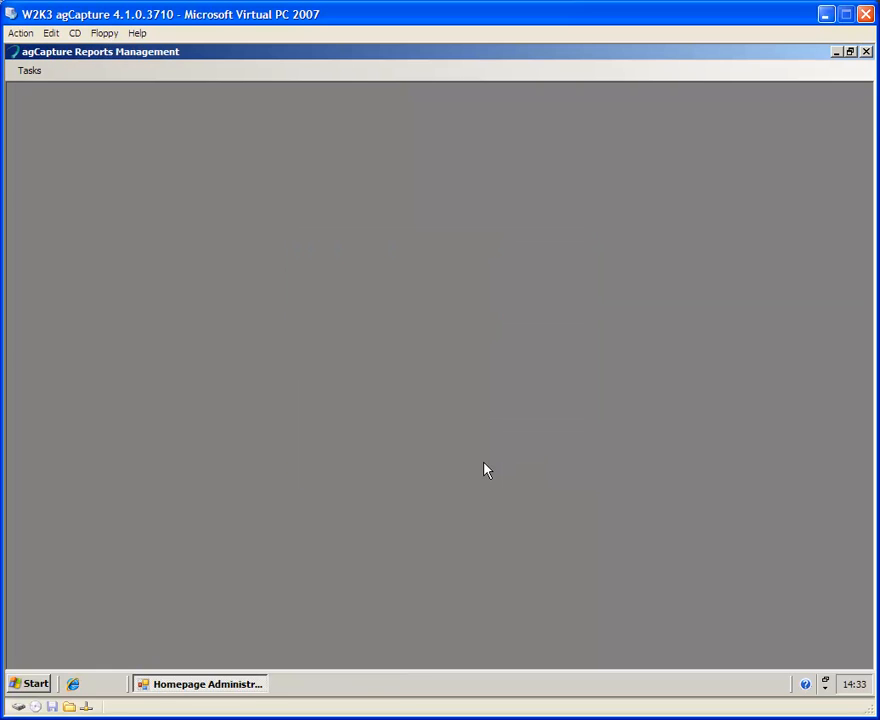
Step: Open the Homepage Item Permission list and start a new entry defaulting to DashDemoStudy40
left_click(30, 72)
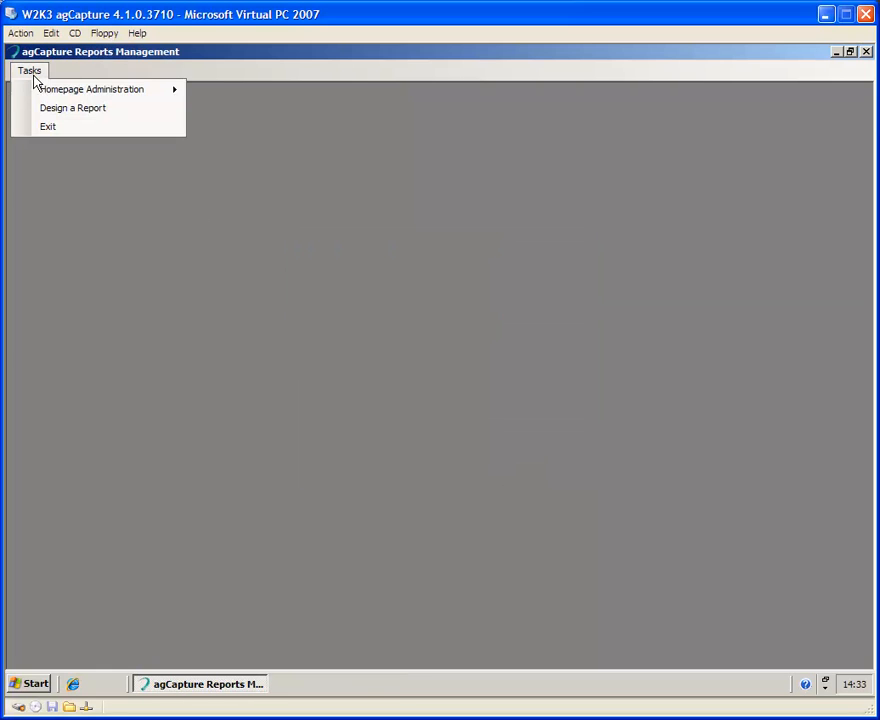
mouse_move(69, 94)
left_click(251, 132)
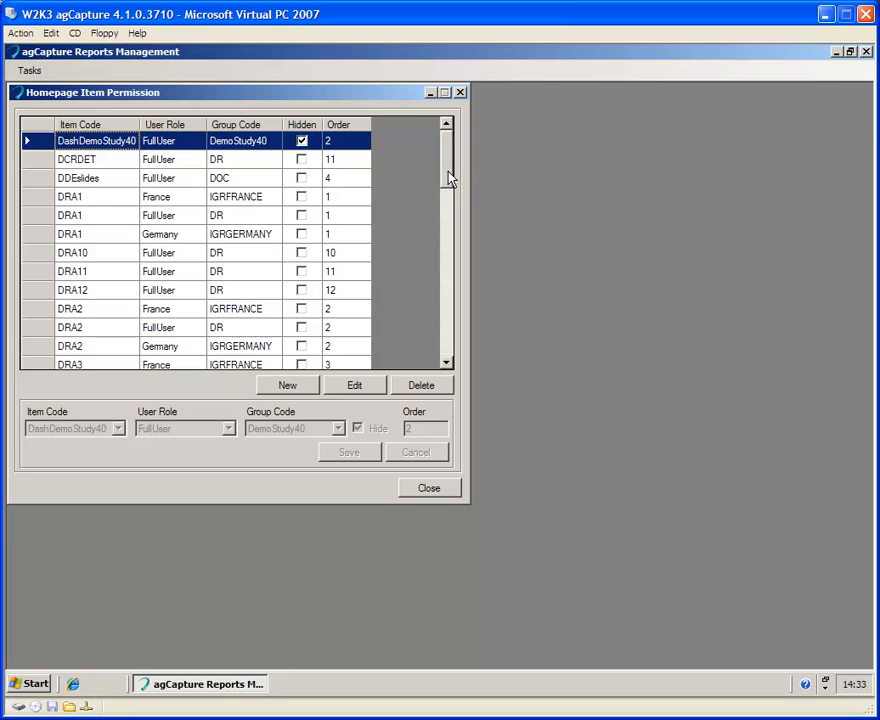
left_click_drag(448, 178, 442, 334)
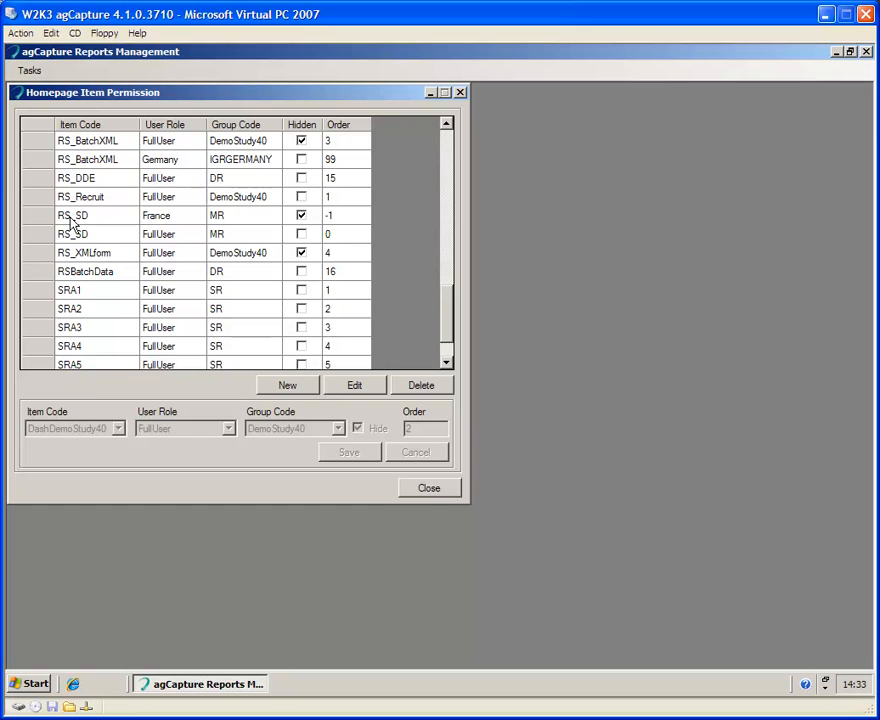
left_click(288, 386)
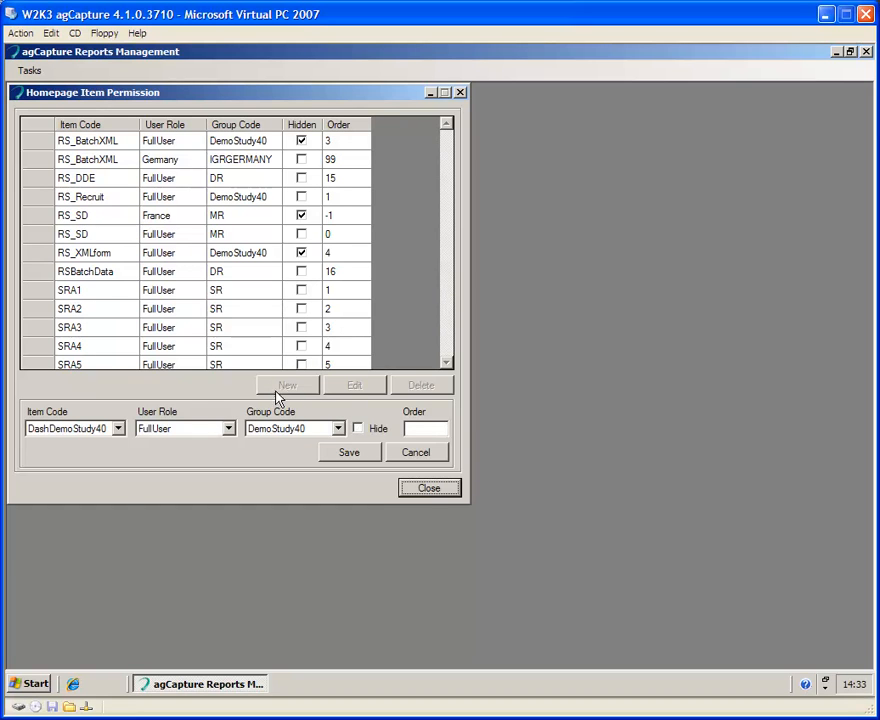
Step: Save a new item permission with Item Code RS_SD, User Role DEMO and Group Code MR
left_click(117, 429)
left_click_drag(120, 453, 120, 500)
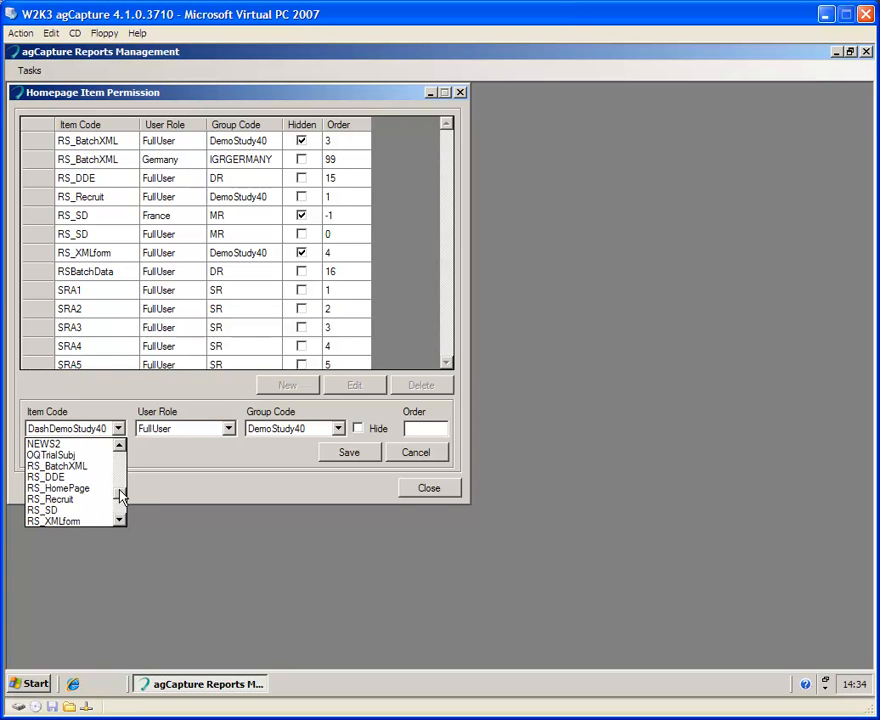
left_click(43, 513)
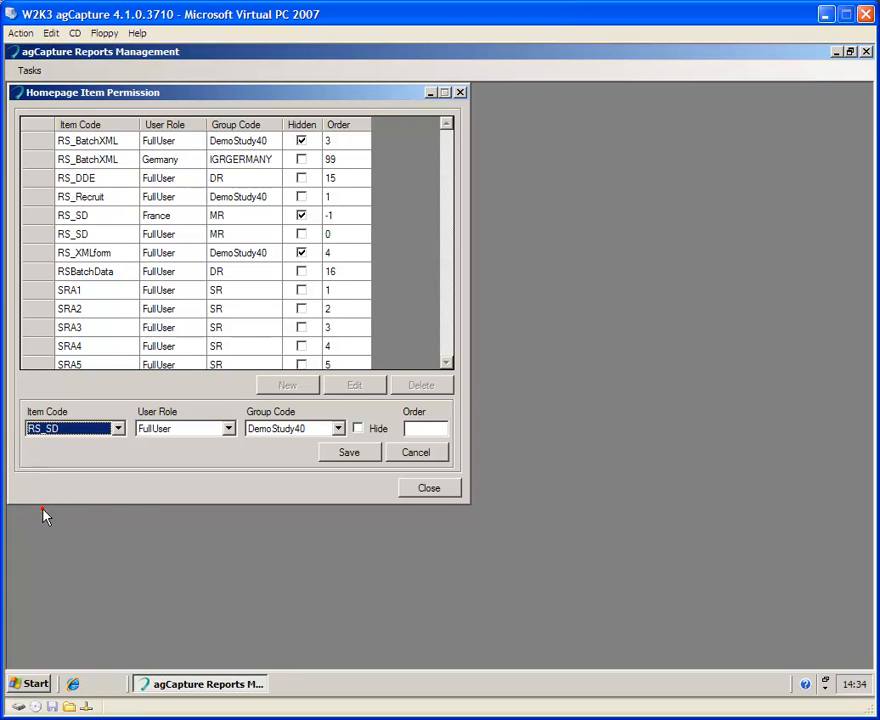
left_click(228, 428)
left_click(184, 454)
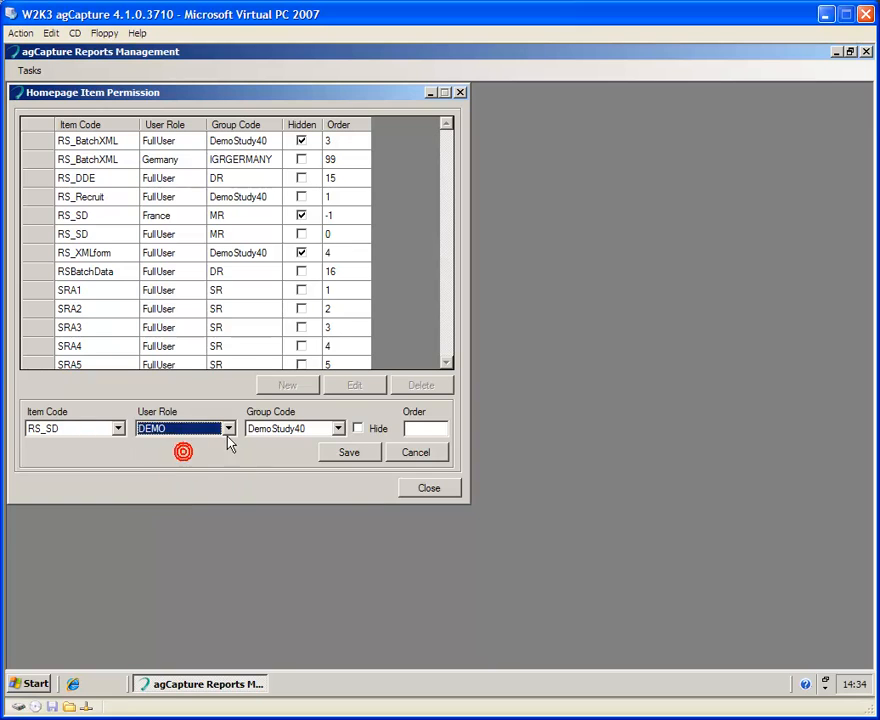
left_click(338, 429)
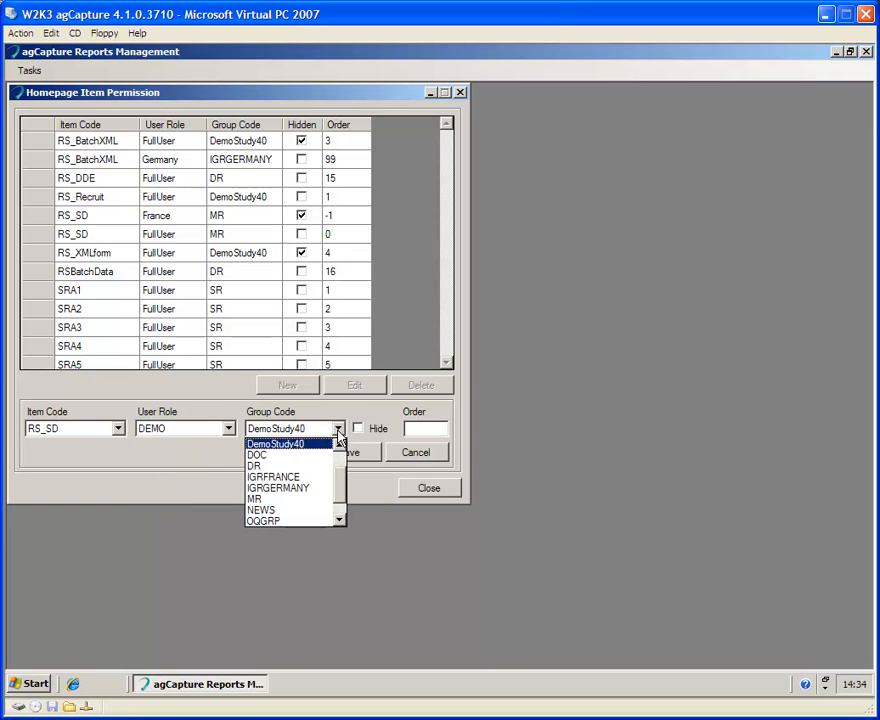
left_click(258, 500)
left_click(346, 454)
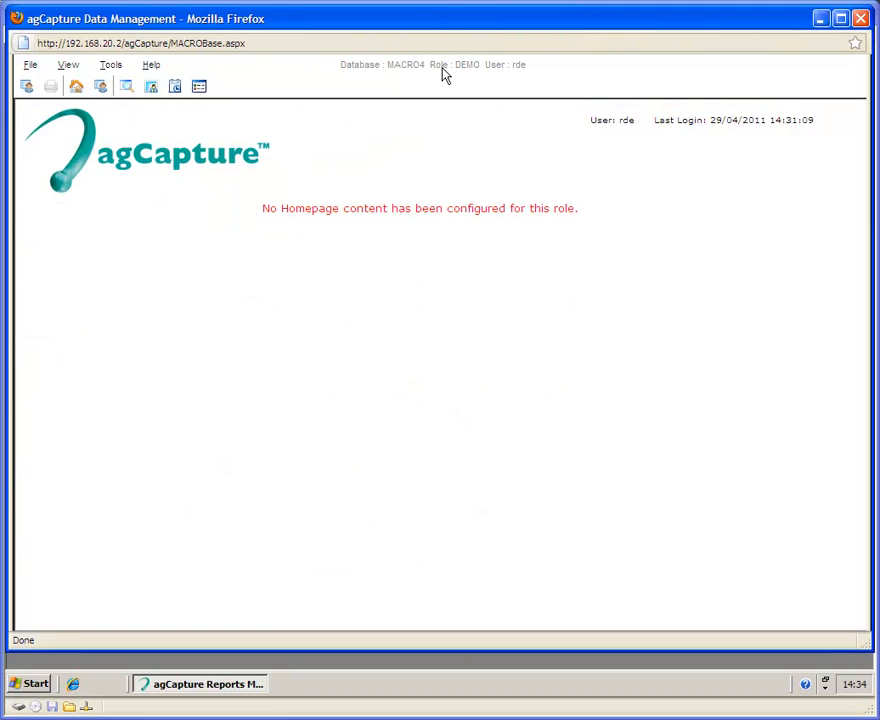
Step: Reload the homepage, then open the Detailed Study Definition report for Demostudy40
left_click(77, 89)
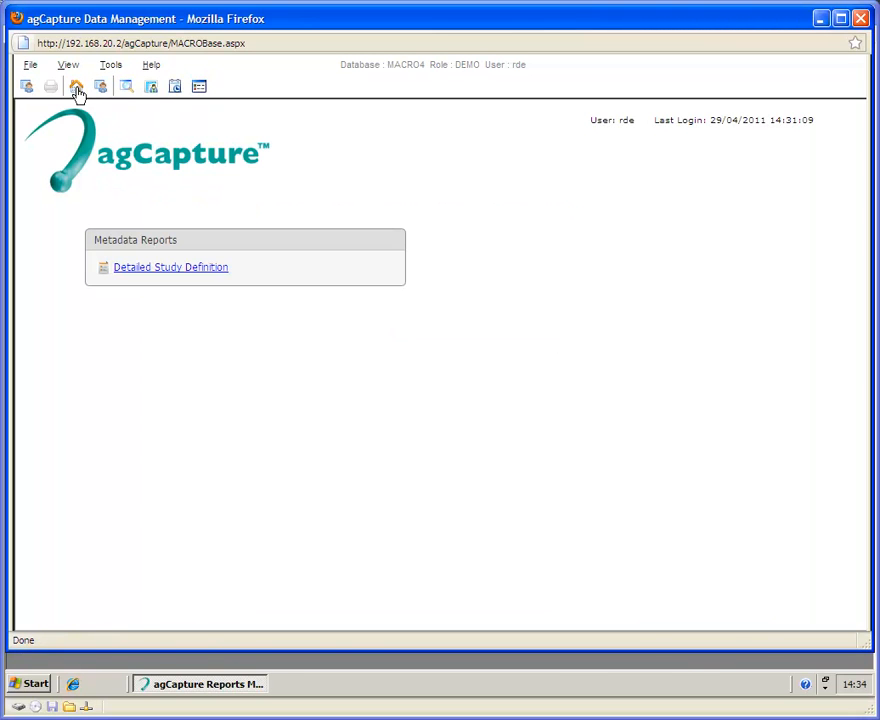
left_click(163, 268)
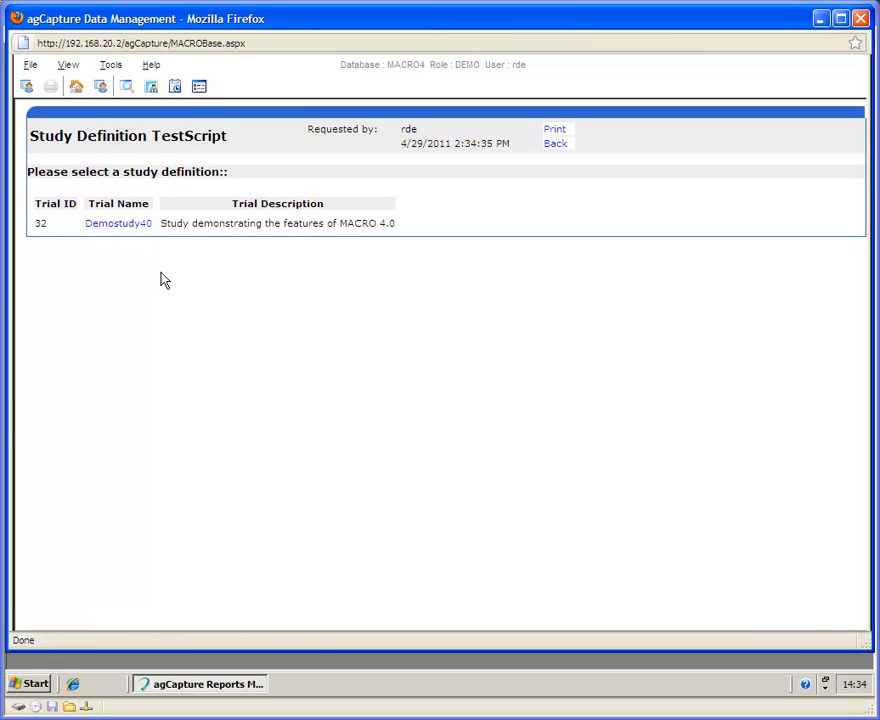
left_click(125, 223)
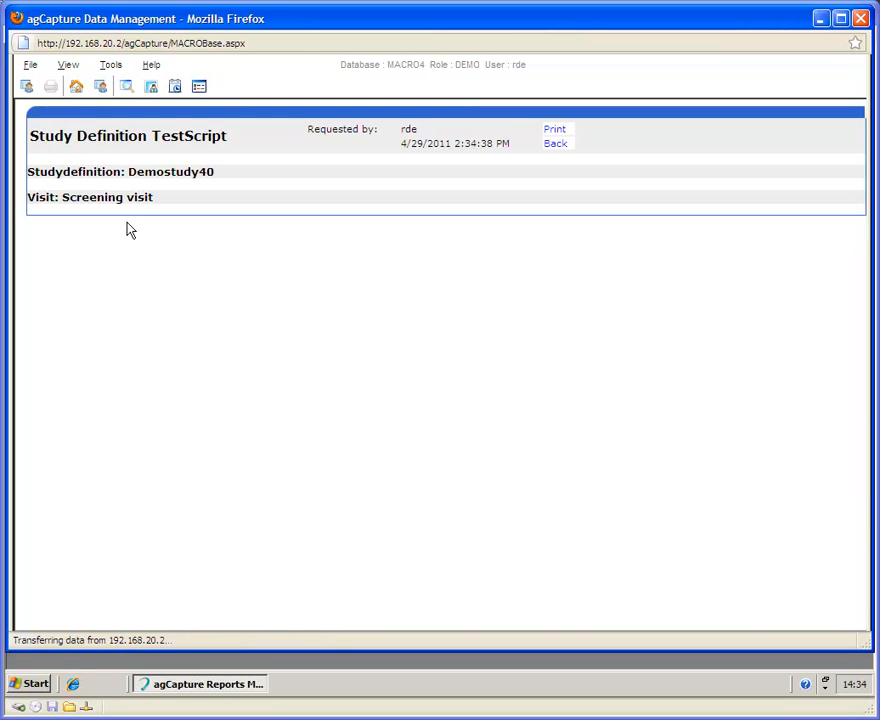